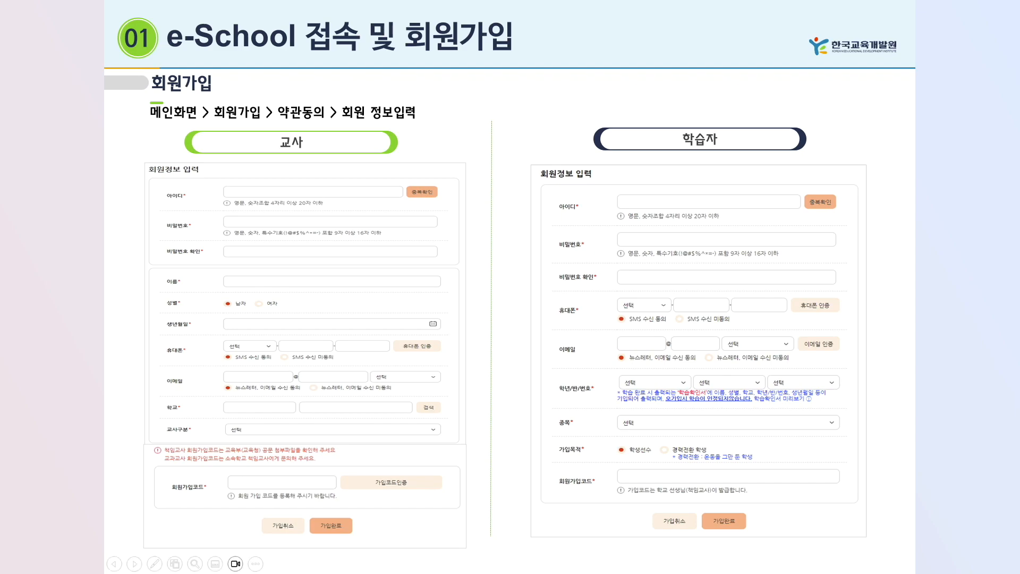
Highlight the teacher's 회원가입코드 row, then show the 2024 notice on where the code appears.
click(212, 336)
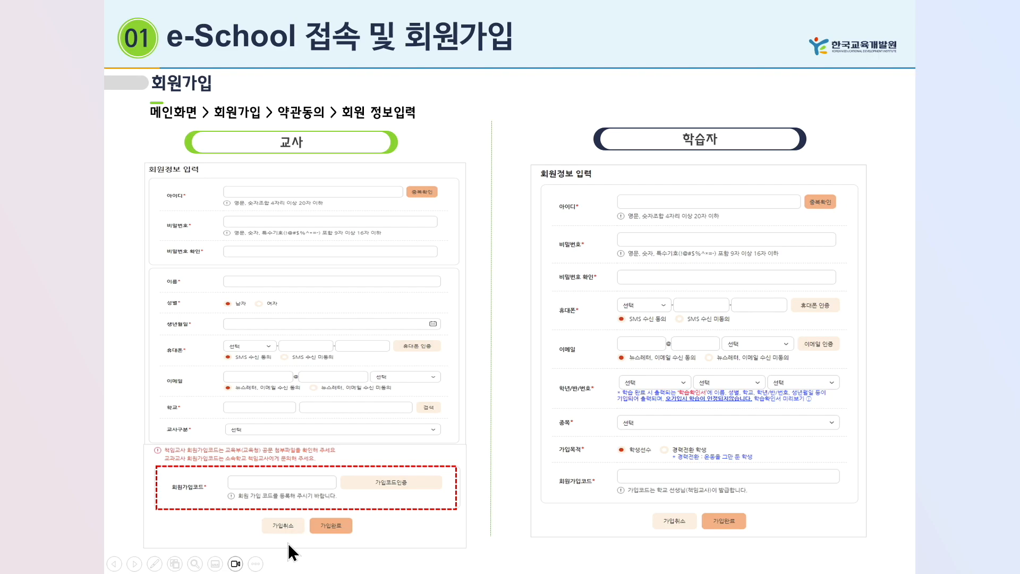
click(384, 525)
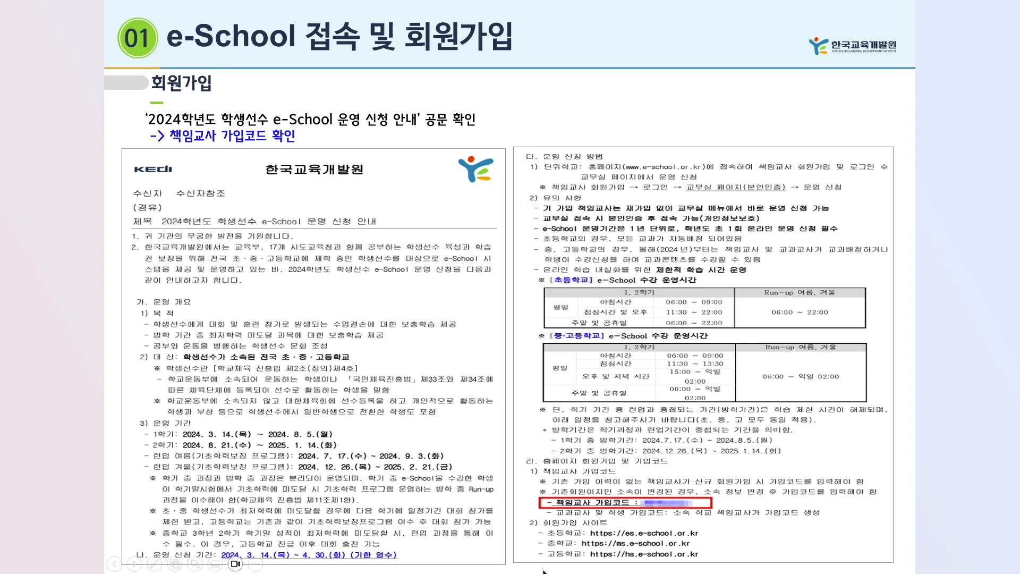
Go back to the slide comparing the teacher and student sign-up forms.
click(161, 164)
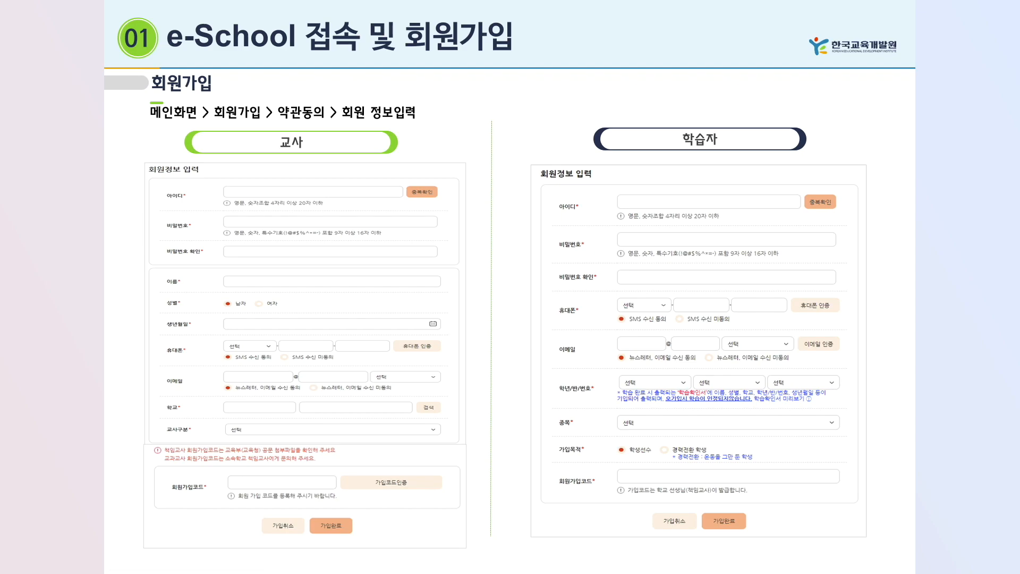
Highlight the teacher and student 회원가입코드 rows, then advance to the SMS troubleshooting slide.
click(239, 321)
click(239, 321)
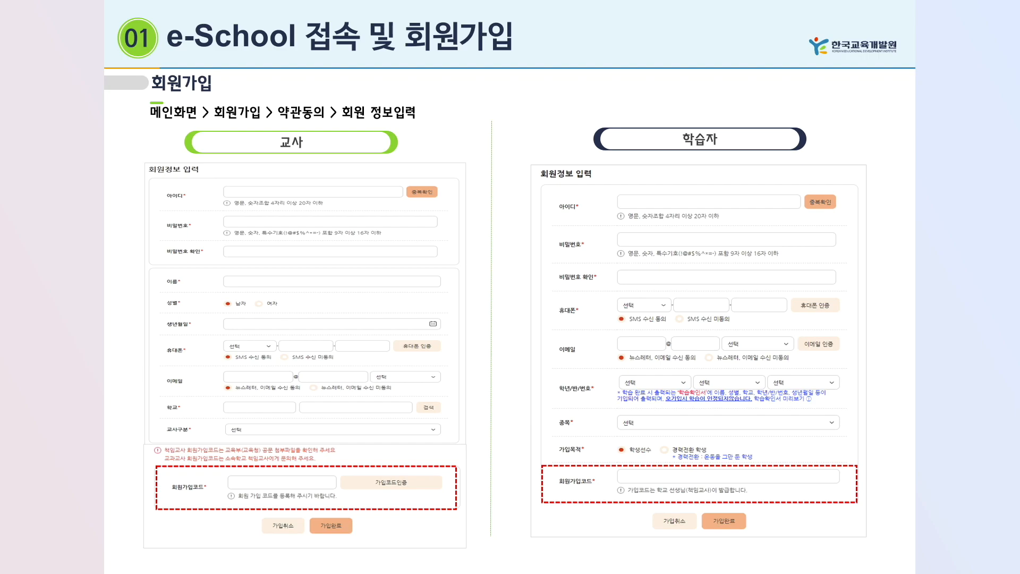
click(652, 463)
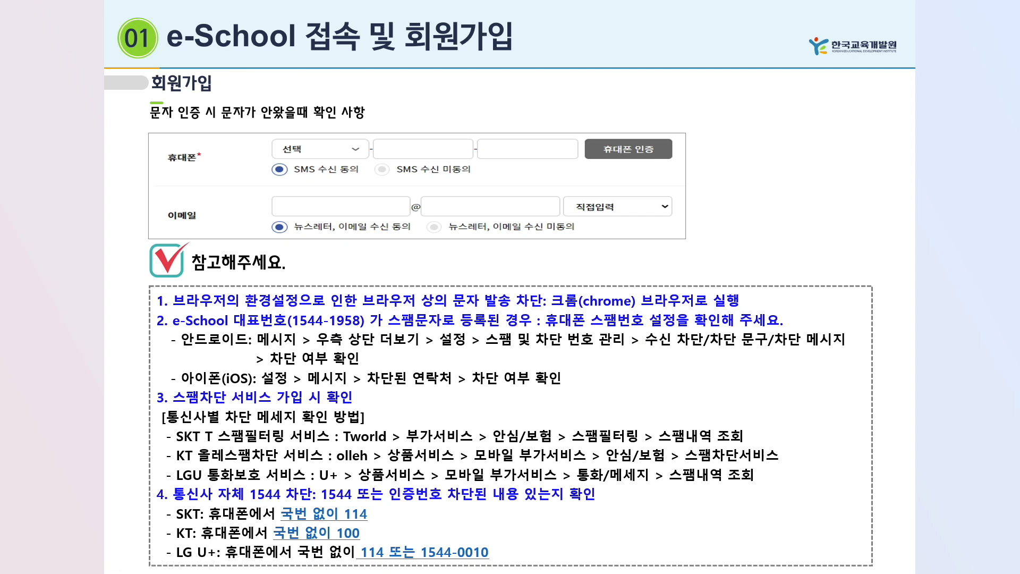
Advance the slideshow to the section 02 title slide.
key(Right)
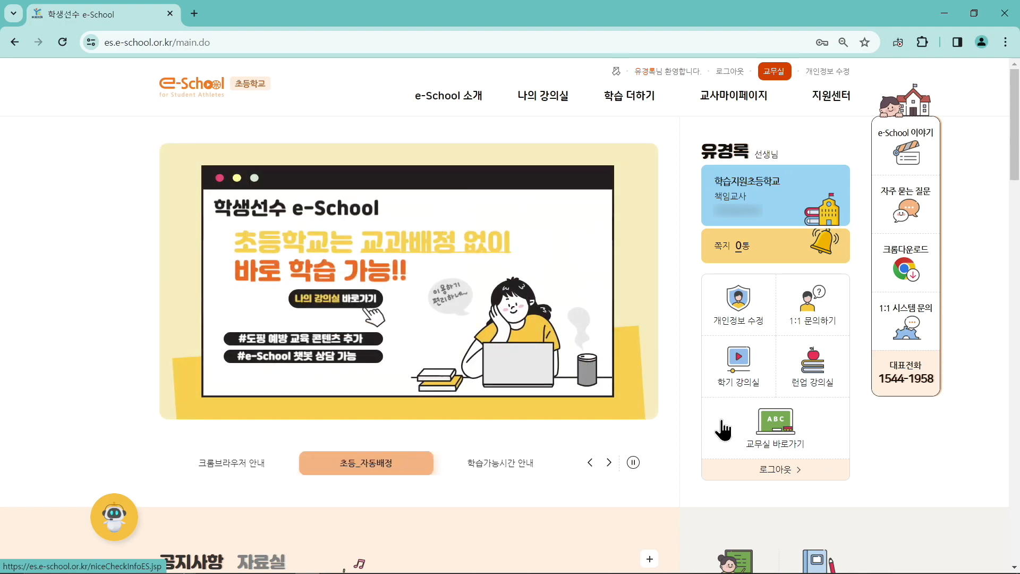
Enter the 교무실 and choose 간편인증 on its 2차 인증 page.
mouse_move(776, 95)
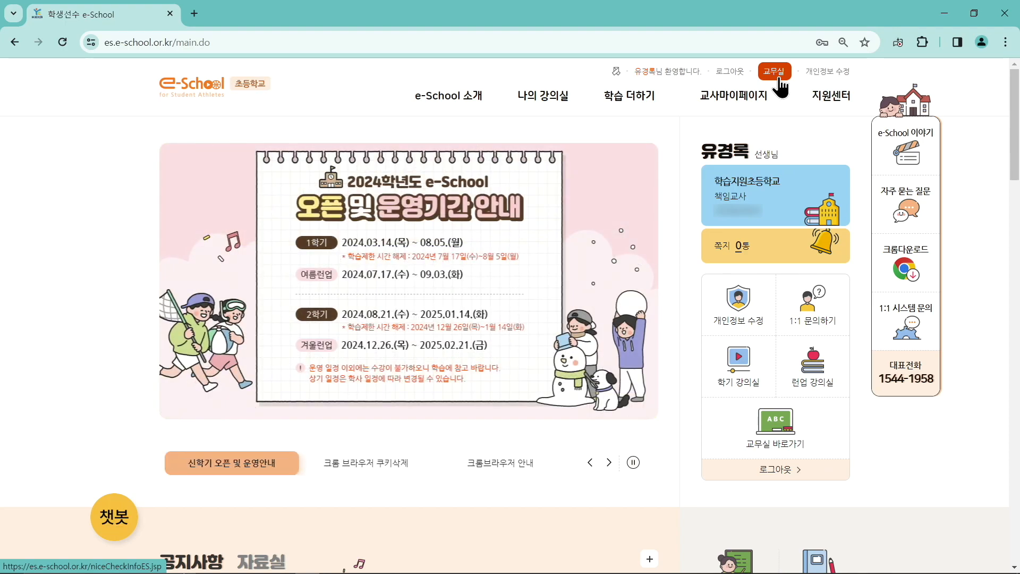
click(779, 79)
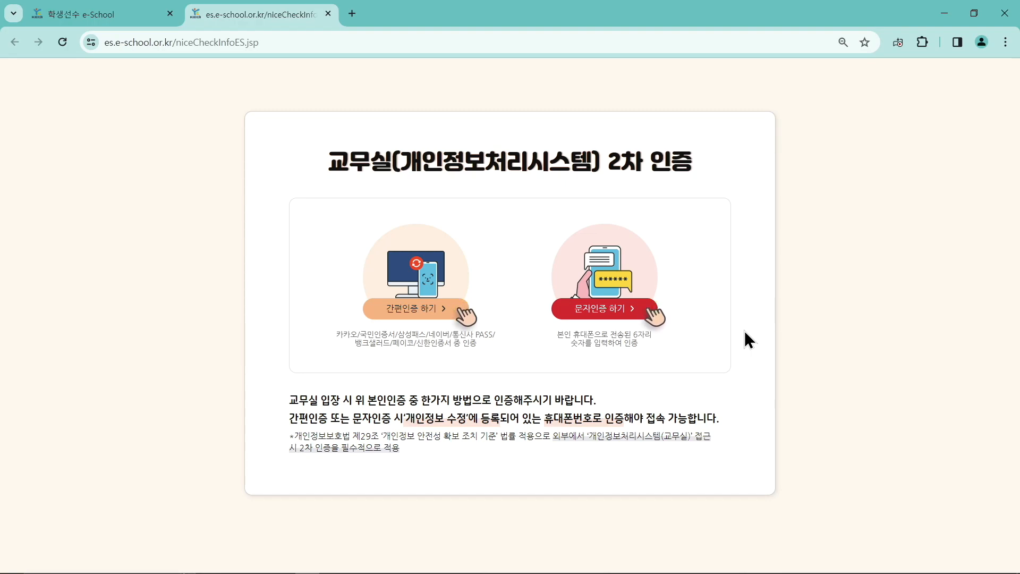
click(442, 257)
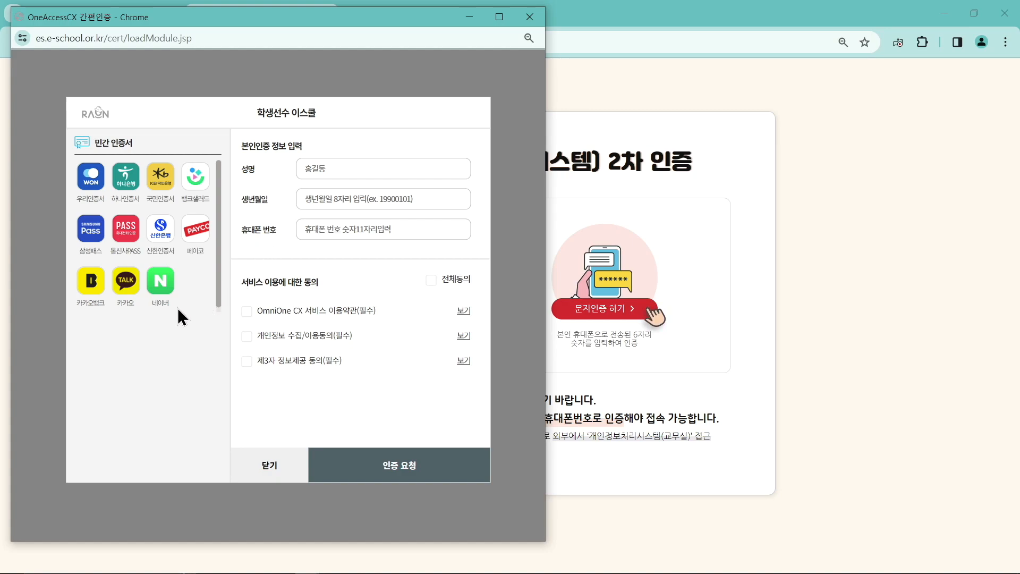
Choose the Kakao certificate and enter the teacher's name, birth date and phone number. Agree to all terms and send the request.
click(126, 282)
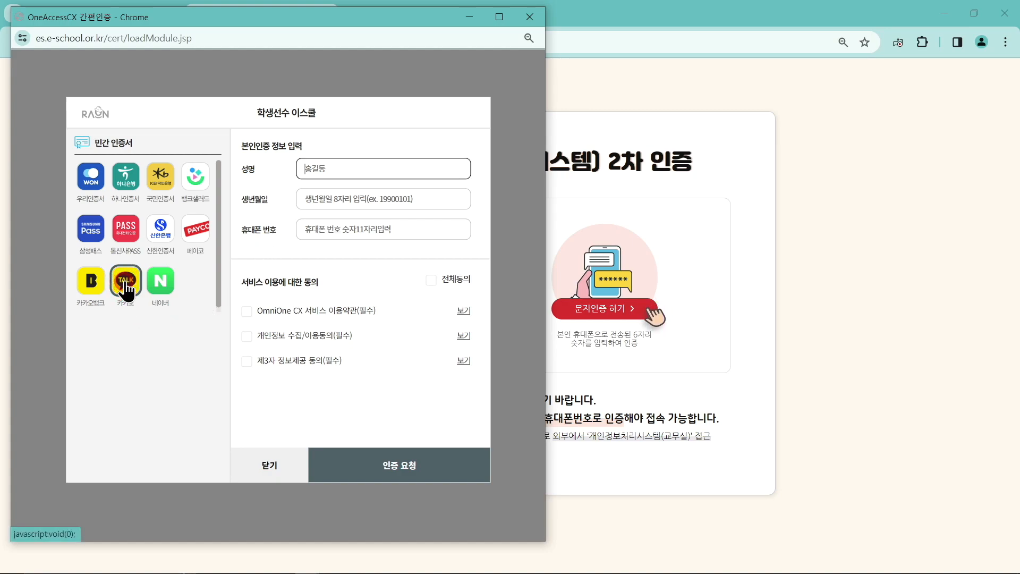
click(369, 171)
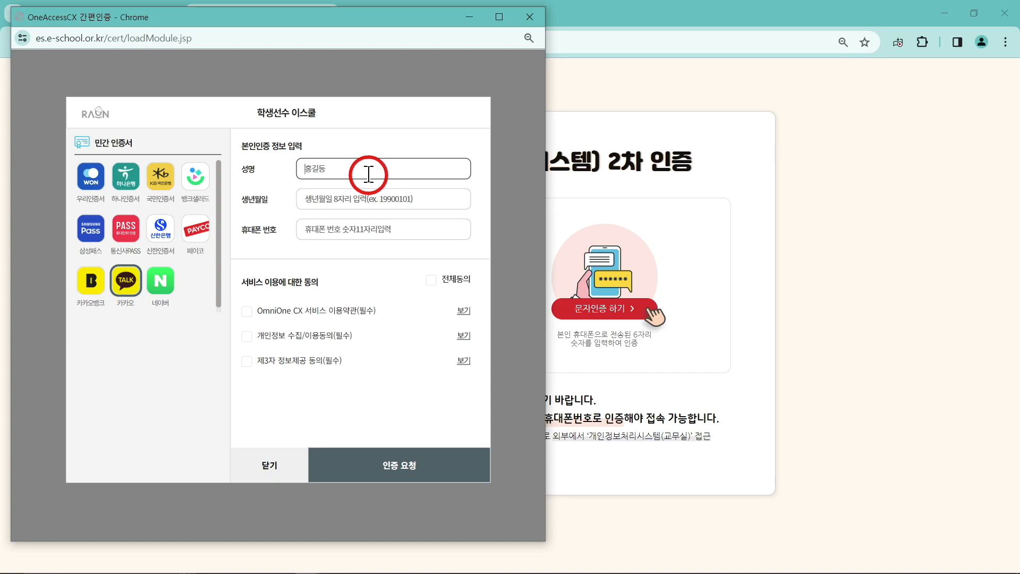
text(db)
key(BackSpace)
key(BackSpace)
key(Hangul)
click(365, 199)
text(200801)
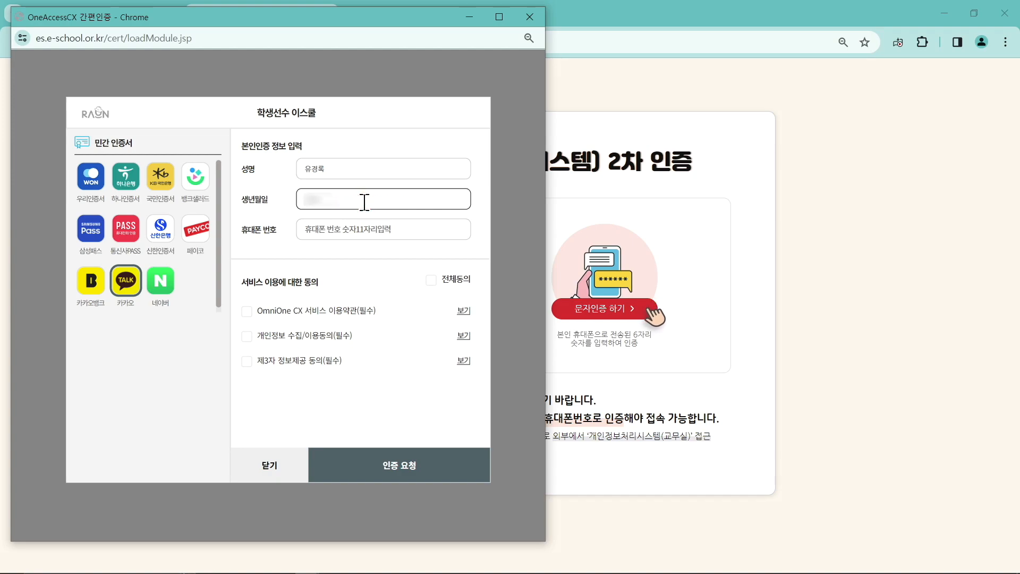
key(Tab)
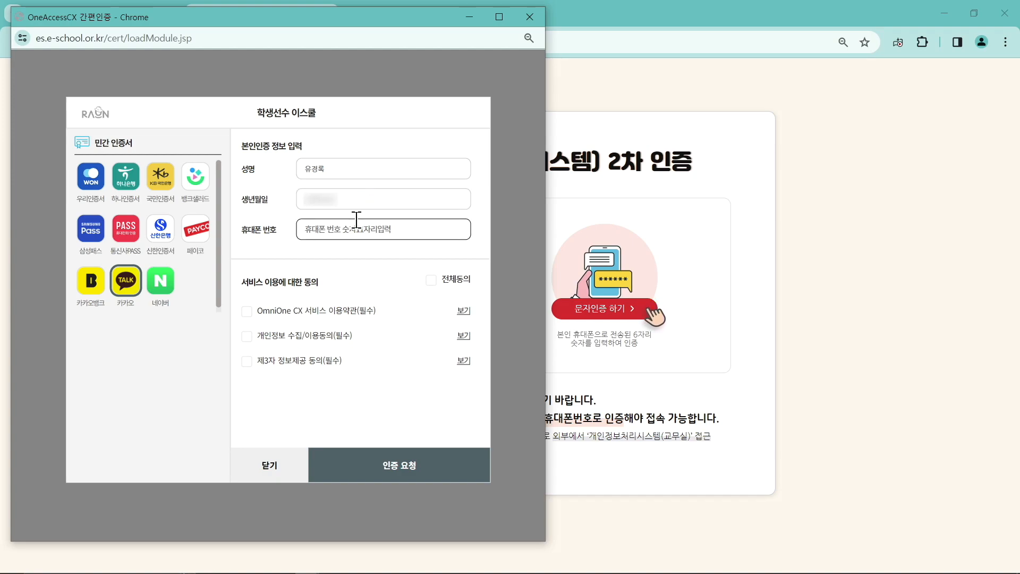
text(01012345678)
click(431, 281)
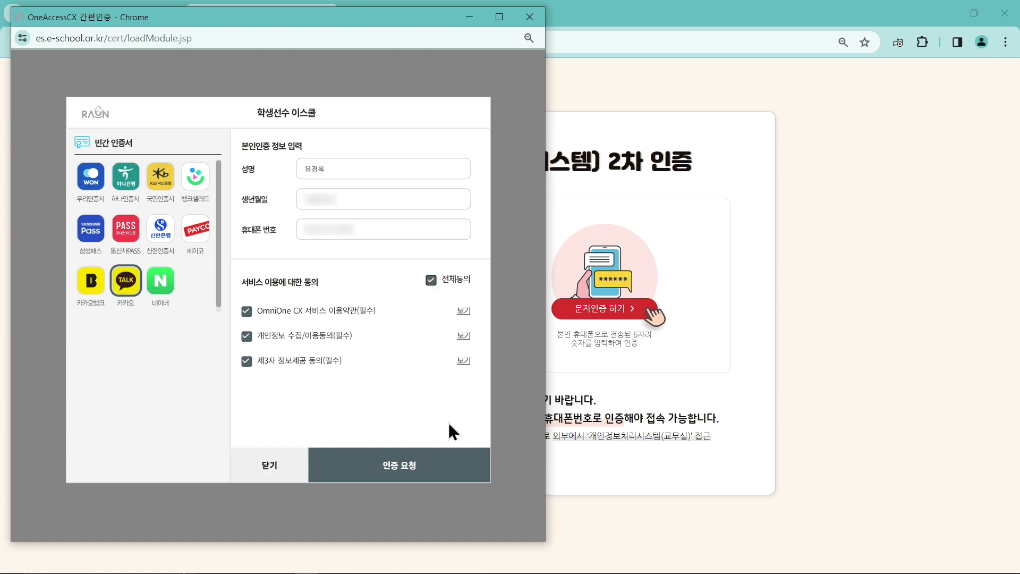
click(439, 464)
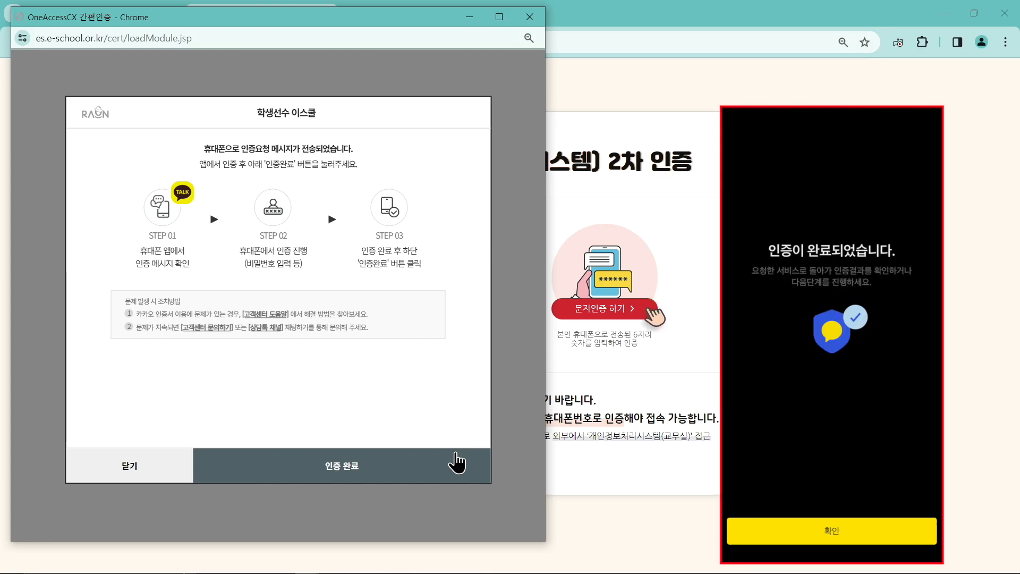
Confirm Kakao authentication is complete and scroll the 교무실 main page to the 2024 application.
click(432, 458)
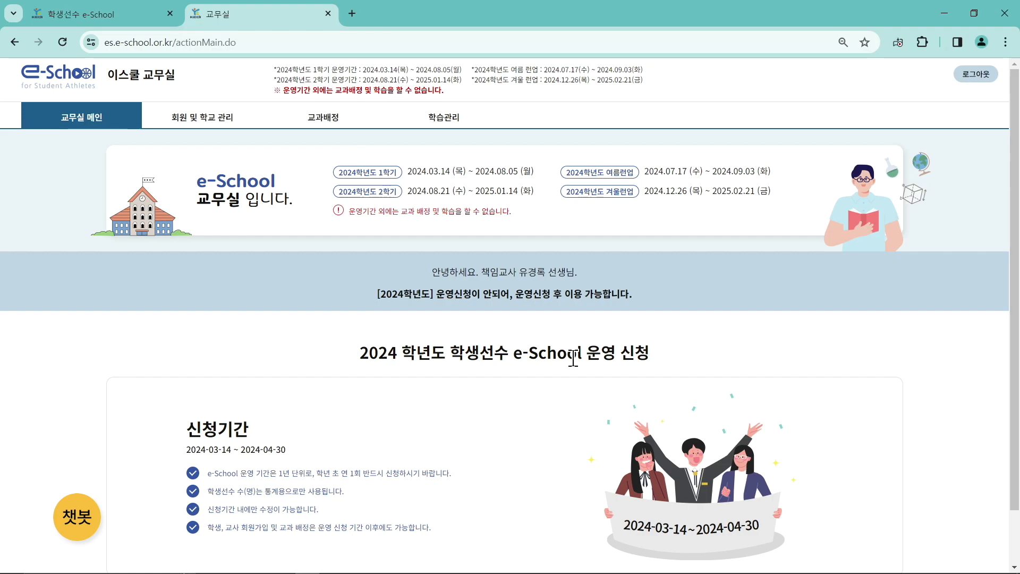
scroll(581, 356, down, 1)
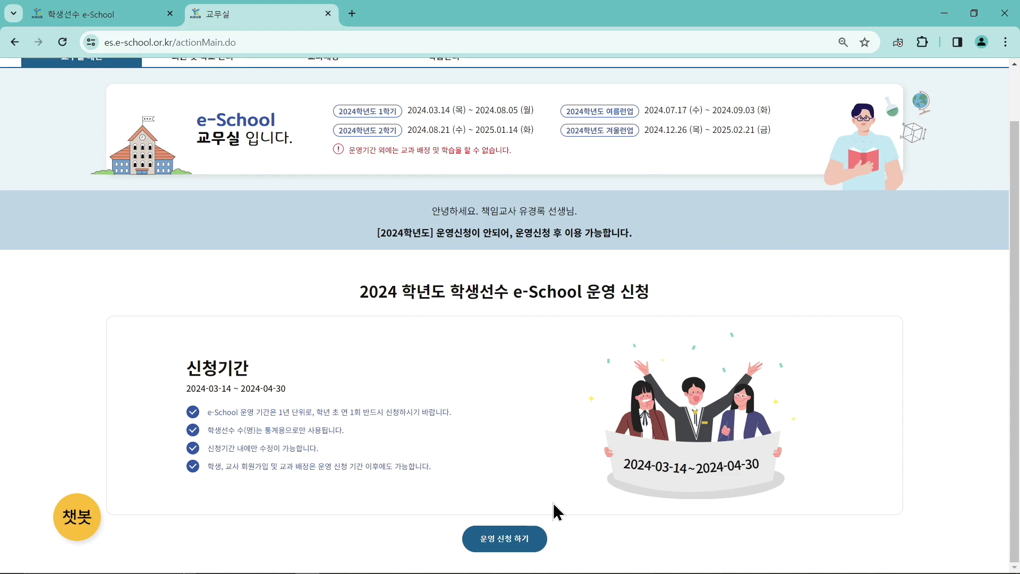
Submit the 2024 운영 신청, acknowledge the success alert, and accept creating a 학생가입코드.
mouse_move(523, 566)
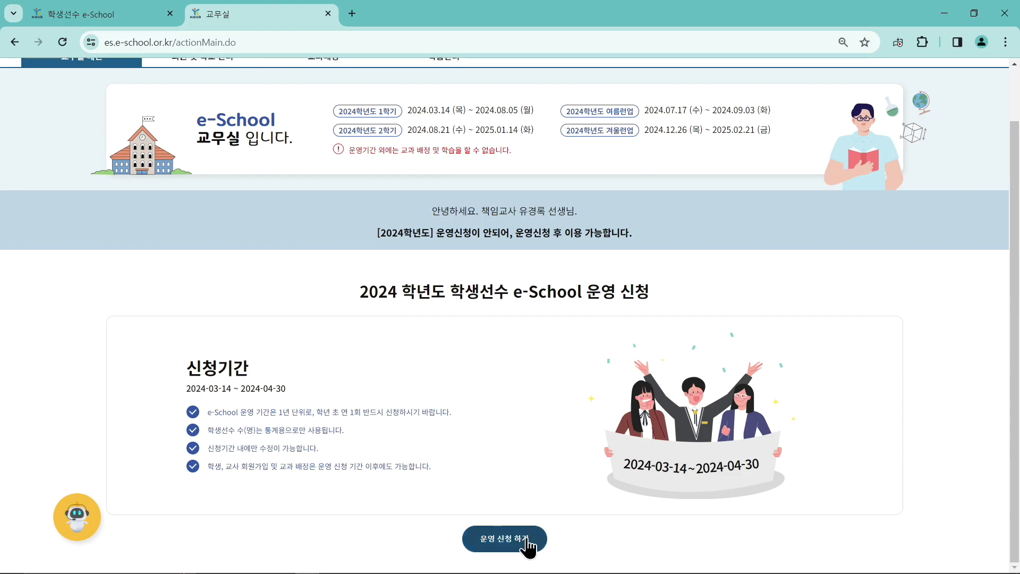
click(528, 542)
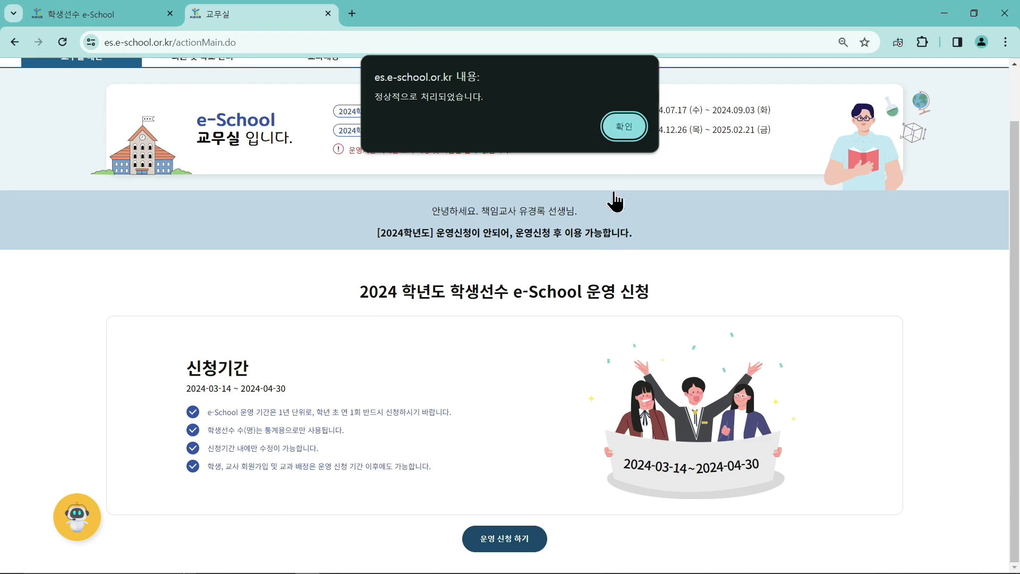
click(632, 134)
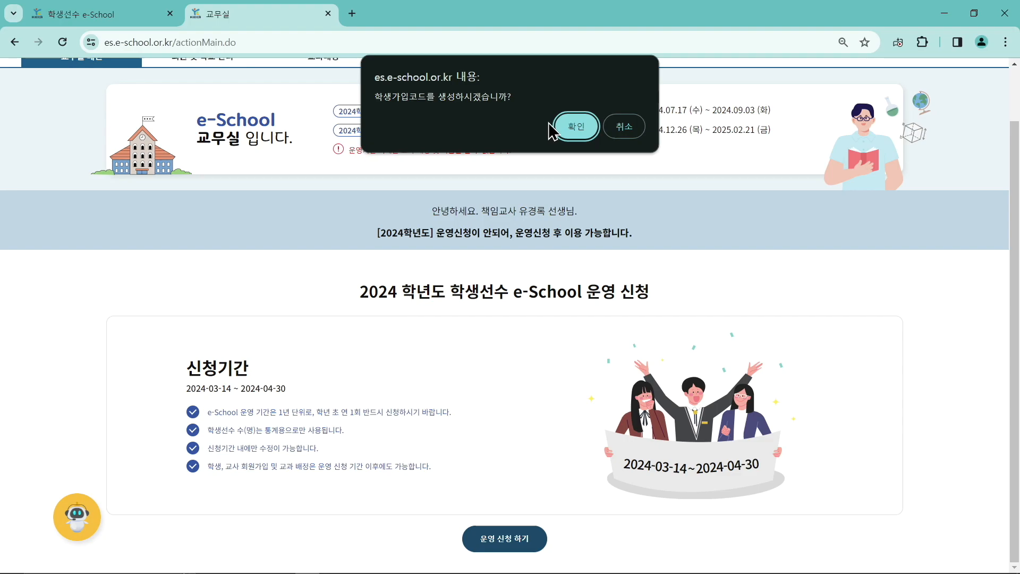
click(585, 128)
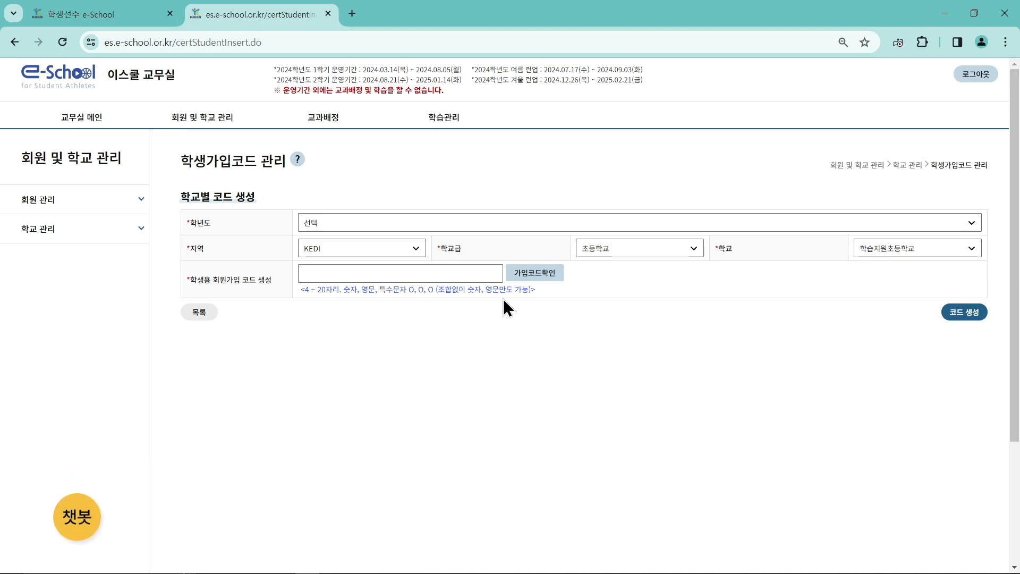
Set 학년도 to 2024 and expand the 학교 관리 and 회원 관리 sidebar sections.
click(476, 219)
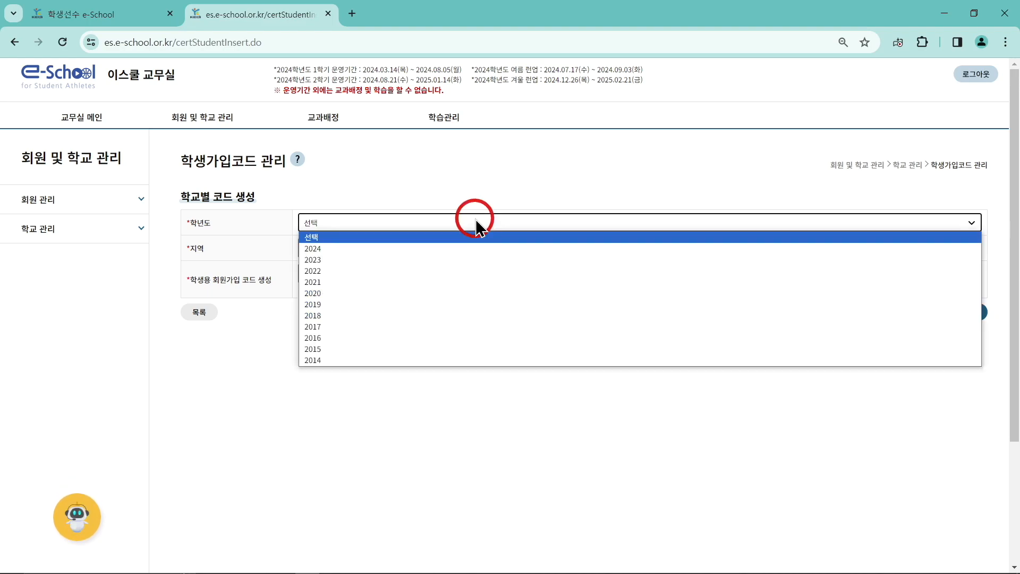
click(462, 247)
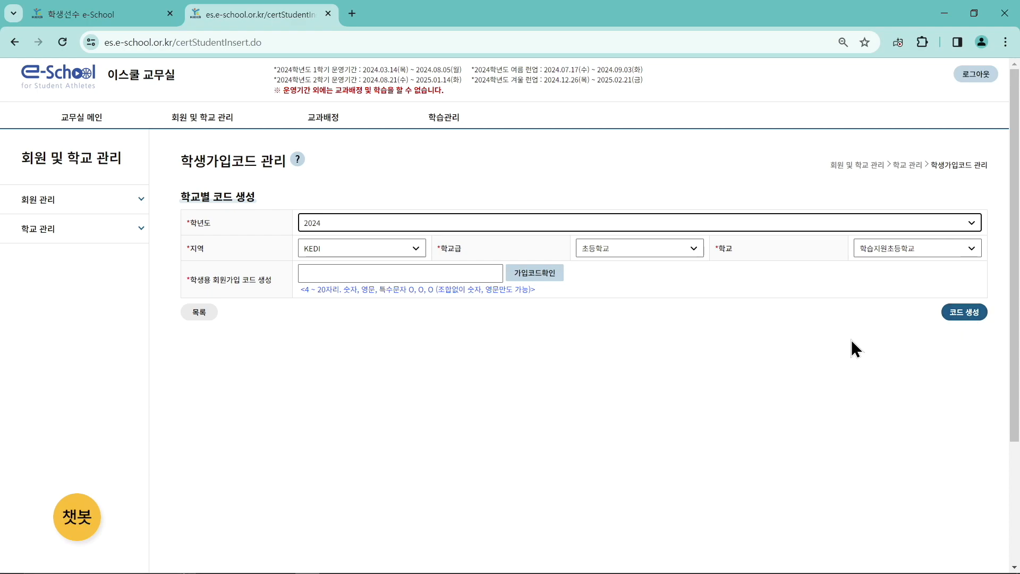
click(132, 233)
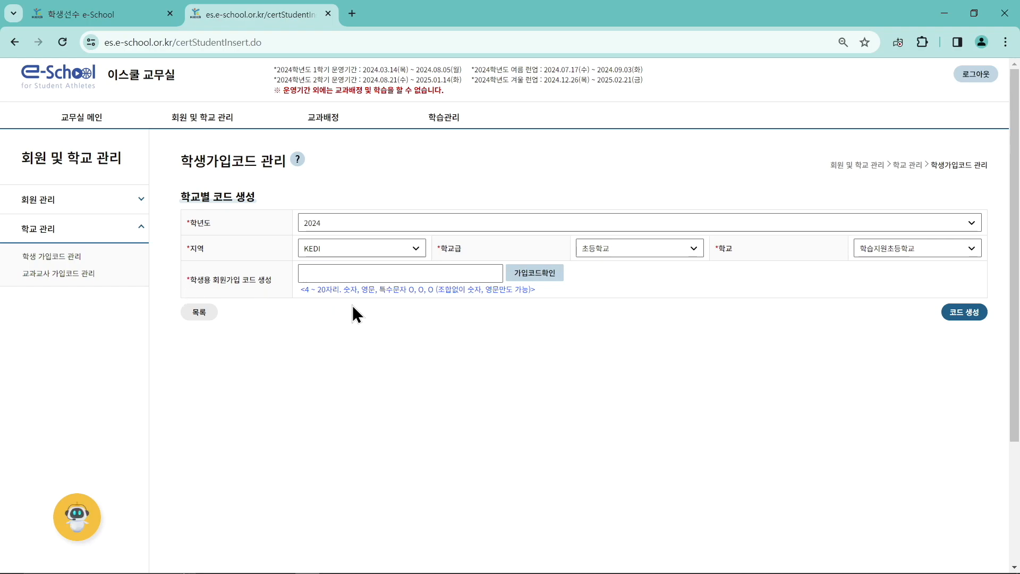
click(126, 202)
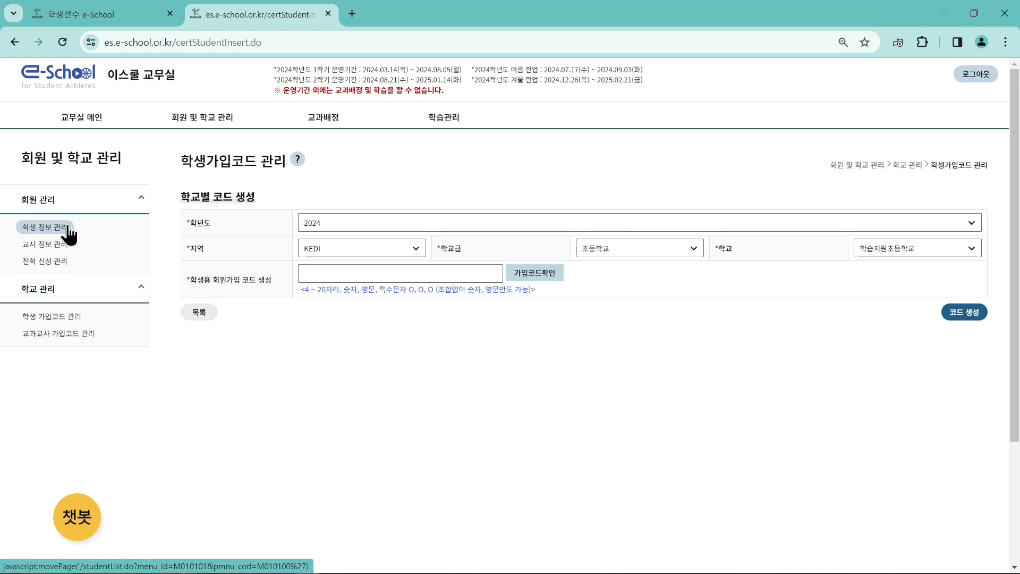
Open 학생 정보 관리 and scroll through 학습지원초등학교's student list.
click(68, 228)
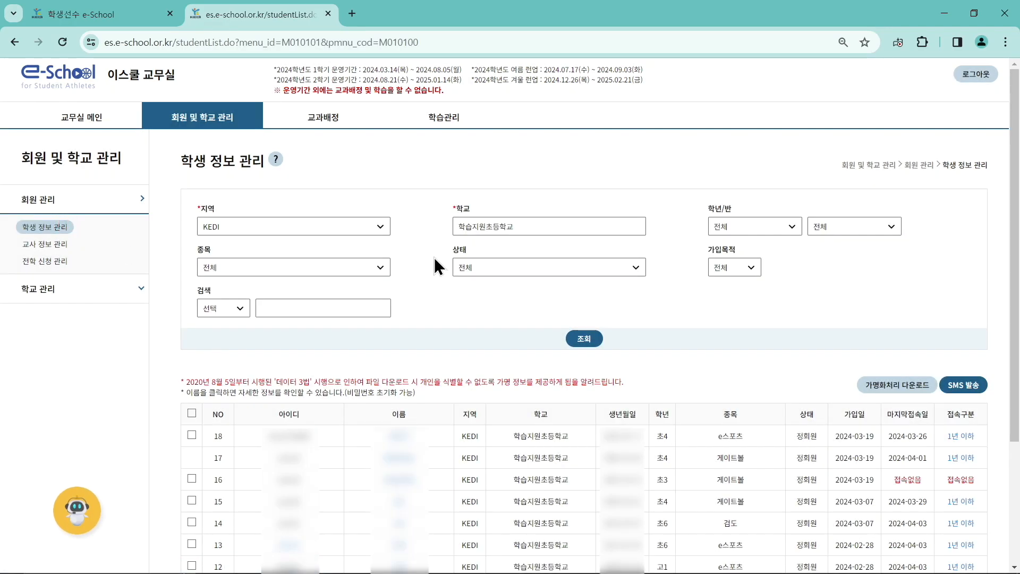
scroll(653, 307, down, 3)
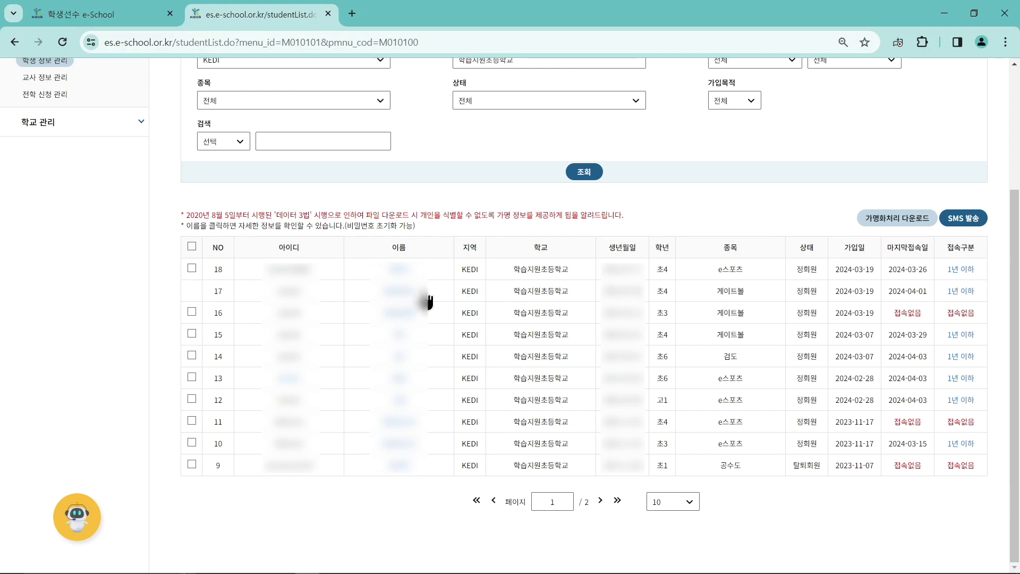
Open student 17's record (초4 gateball, joined 2024-03-19) and review the 학생 학적 table.
click(407, 293)
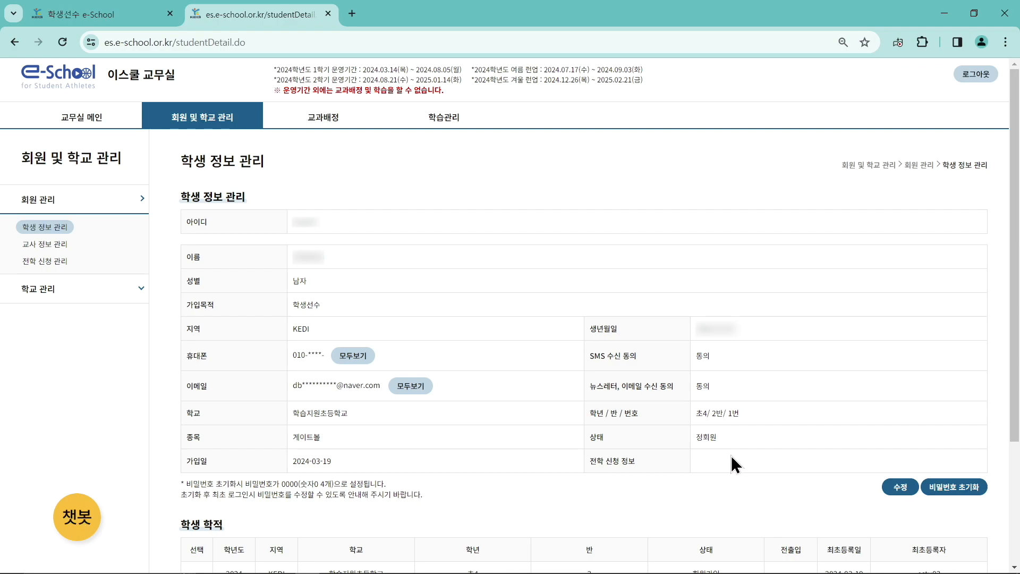
scroll(821, 409, down, 3)
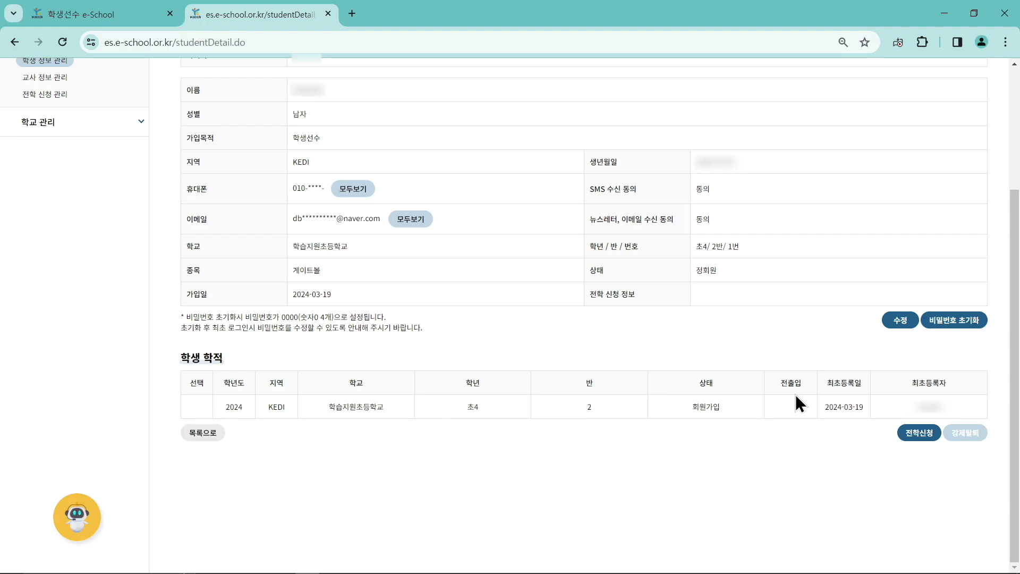
scroll(495, 343, up, 3)
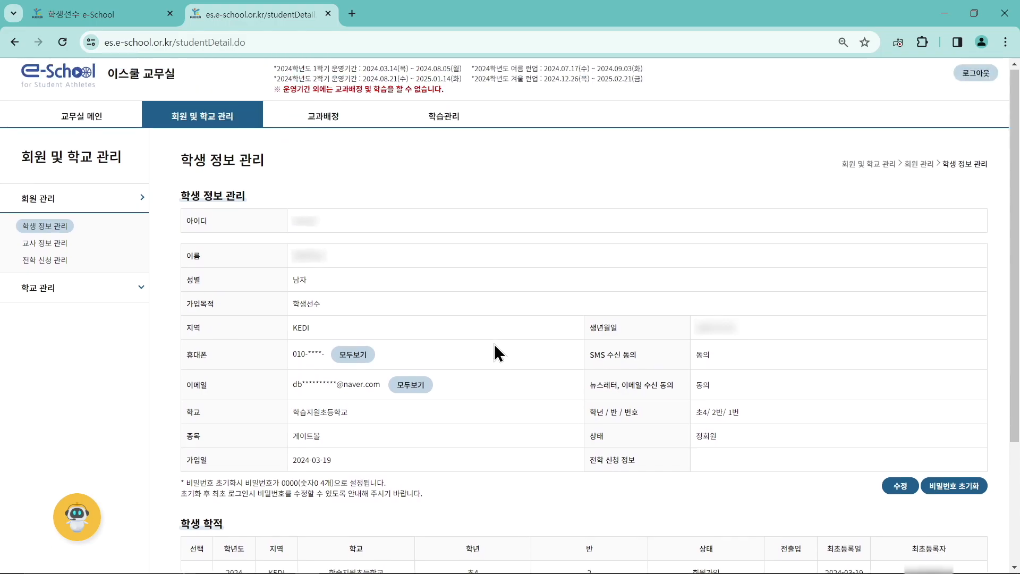
From 교사 정보 관리, open teacher 9's detail record, the subject teacher joined 2024-03-26.
click(61, 248)
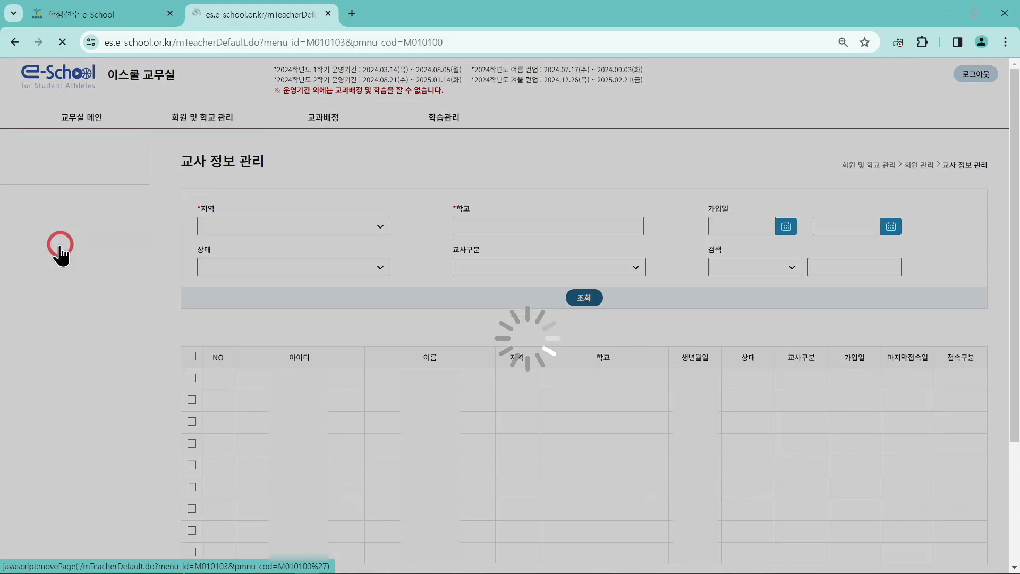
scroll(514, 292, down, 2)
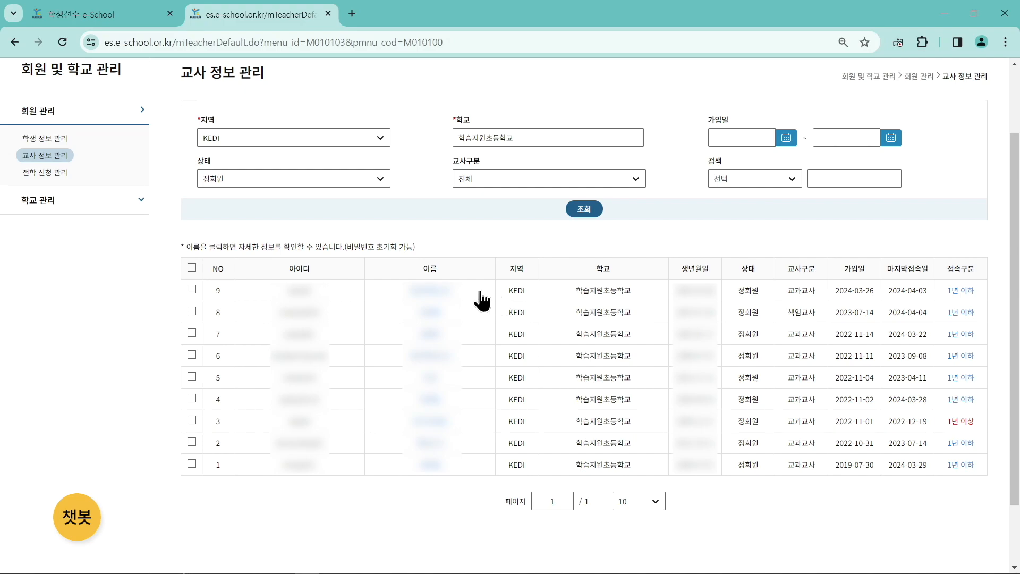
click(446, 291)
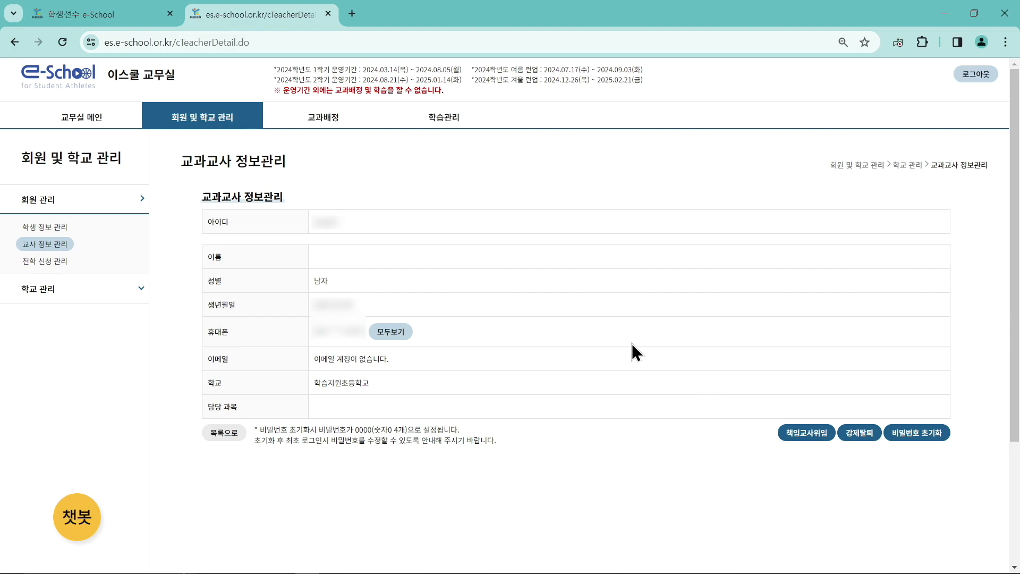
Under 학교 관리, open 학생 가입코드 관리 listing the 2022, 2023 and 2024 codes.
click(115, 285)
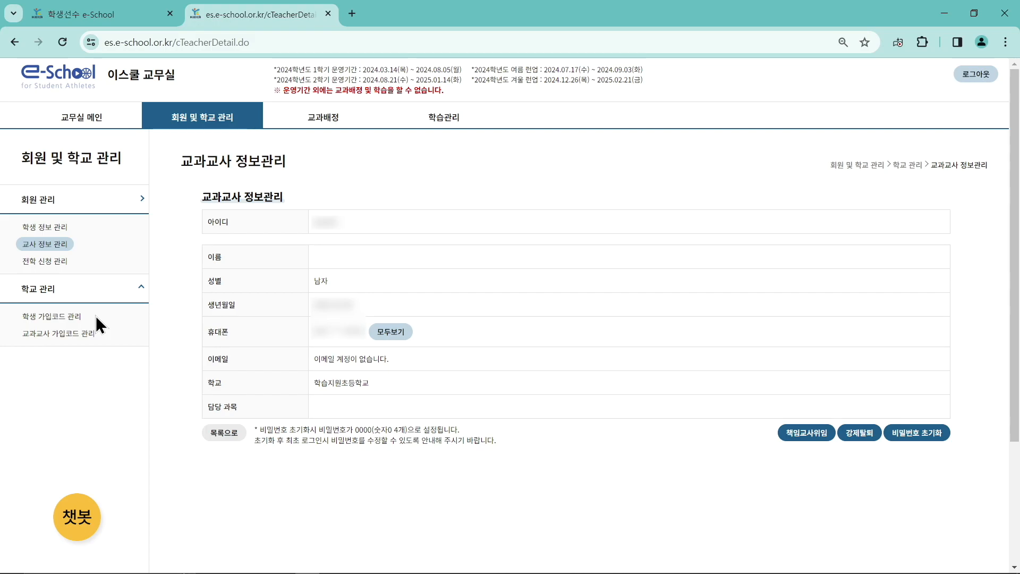
click(73, 317)
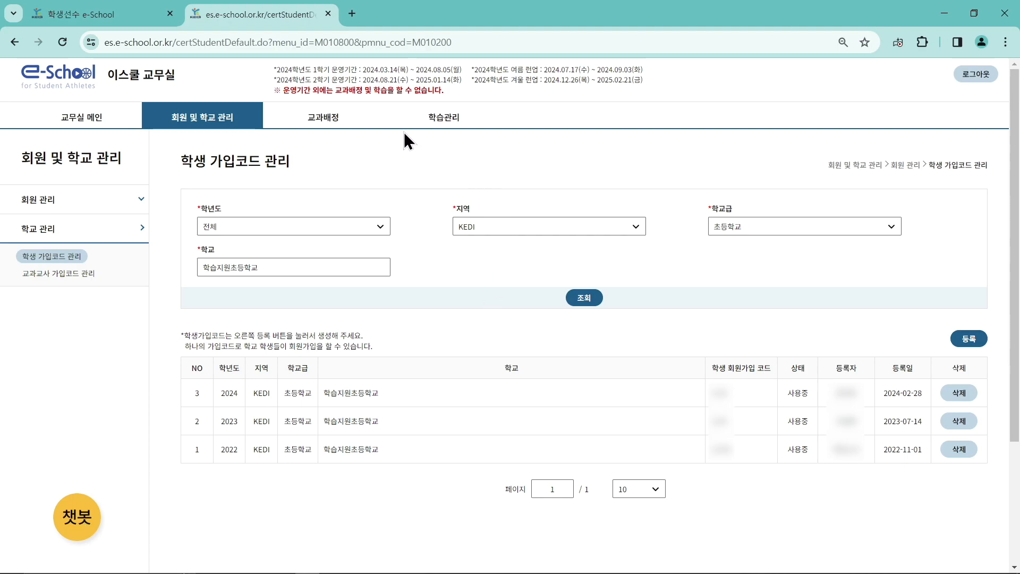
Open 과목별 배정결과 및 수정 from the 교과배정 tab's 학기 교과배정 menu.
mouse_move(346, 120)
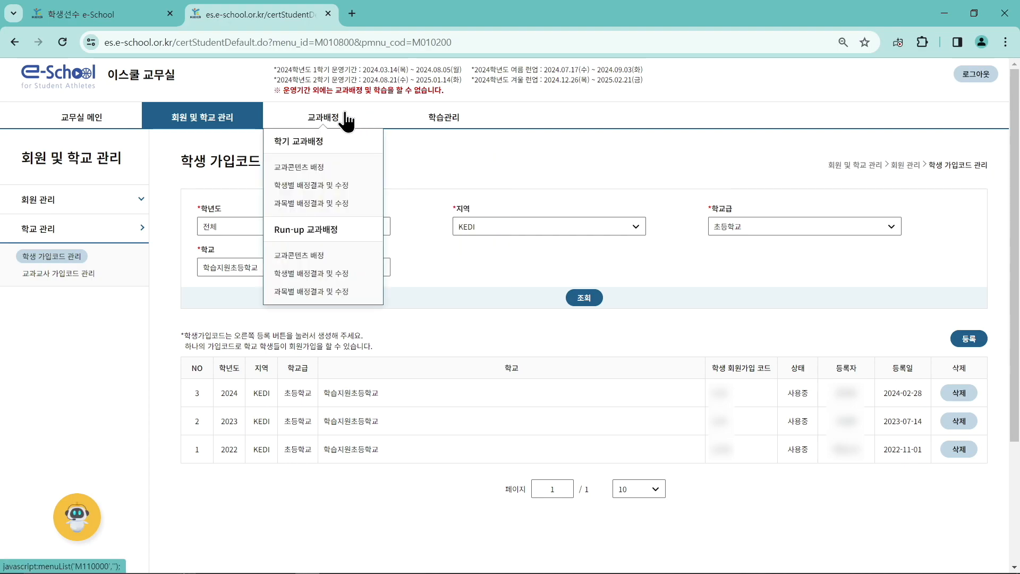
click(346, 120)
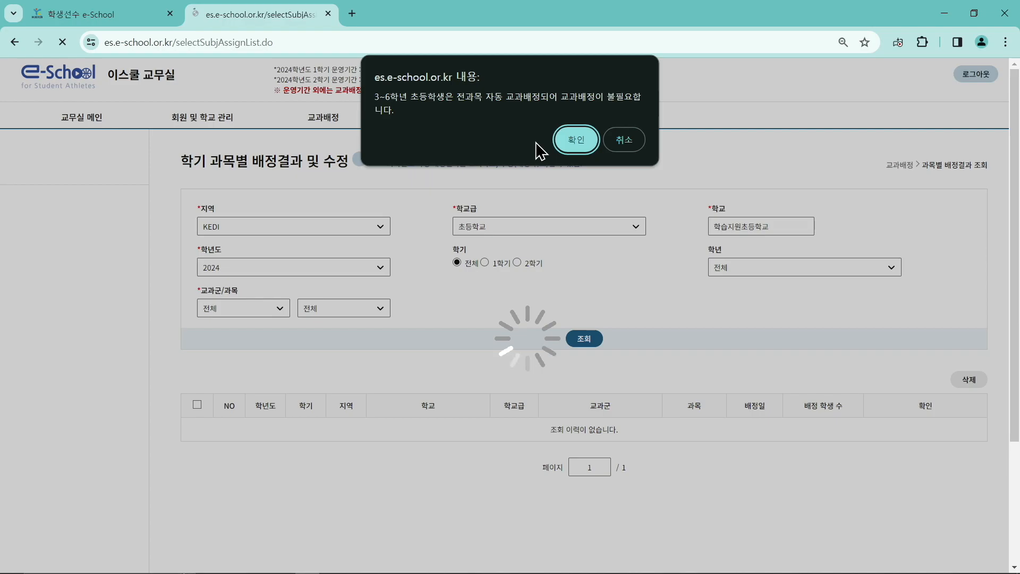
Acknowledge the grades 3–6 automatic subject-assignment notice with 확인.
click(563, 140)
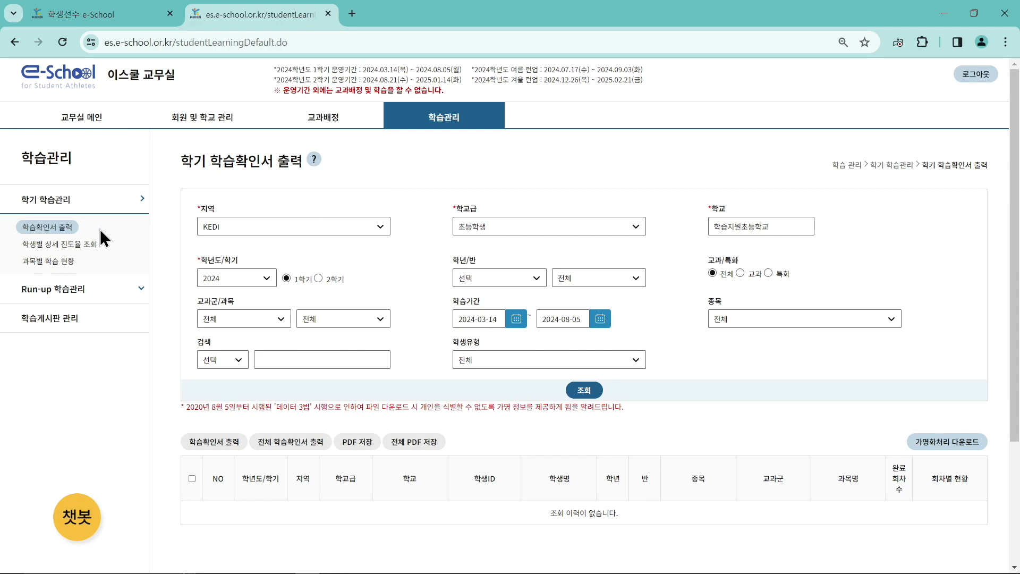
Search the 2024 first-semester learning records, then inspect and close the 음악5-① session details.
click(127, 289)
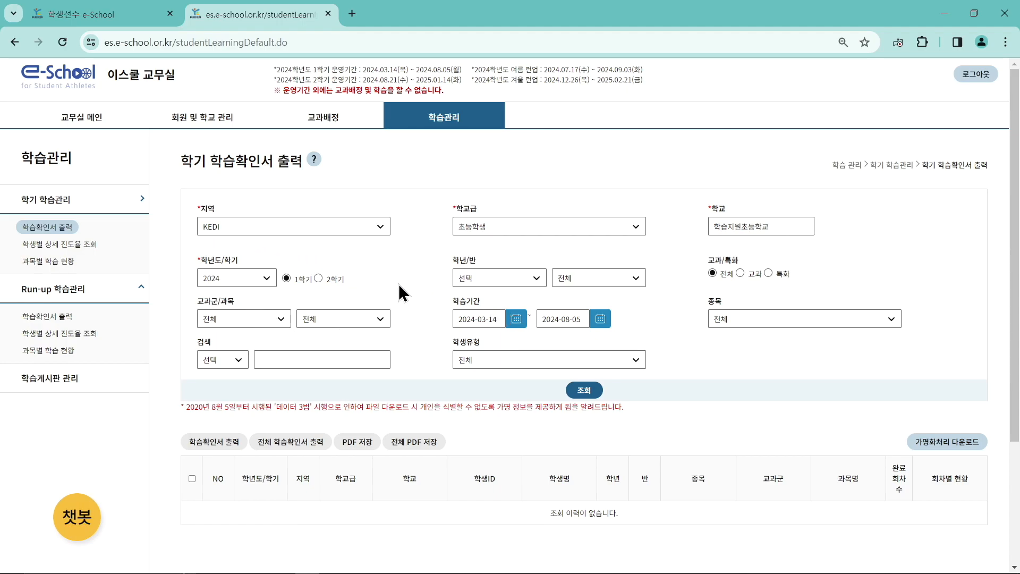
click(583, 391)
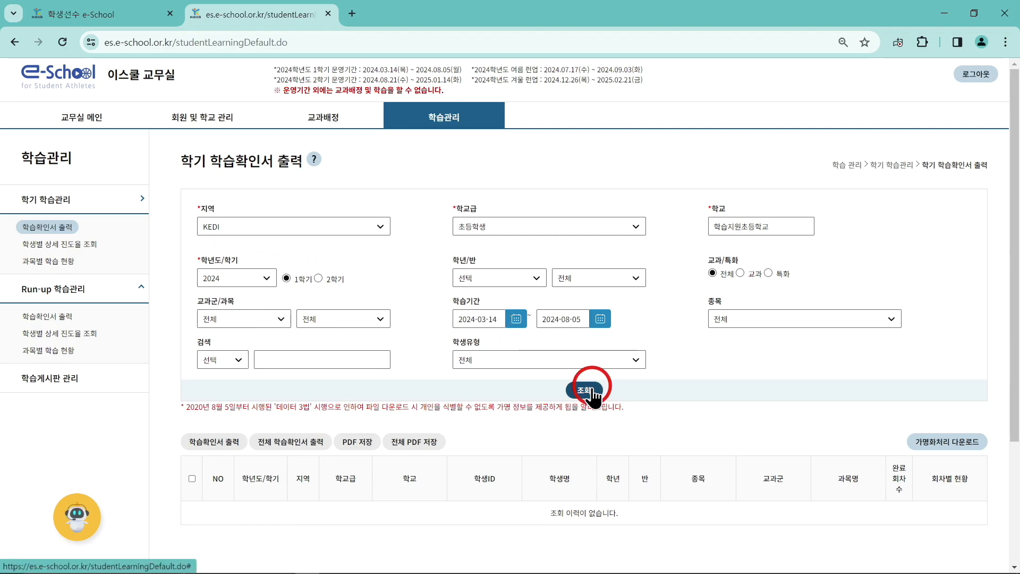
scroll(755, 378, down, 3)
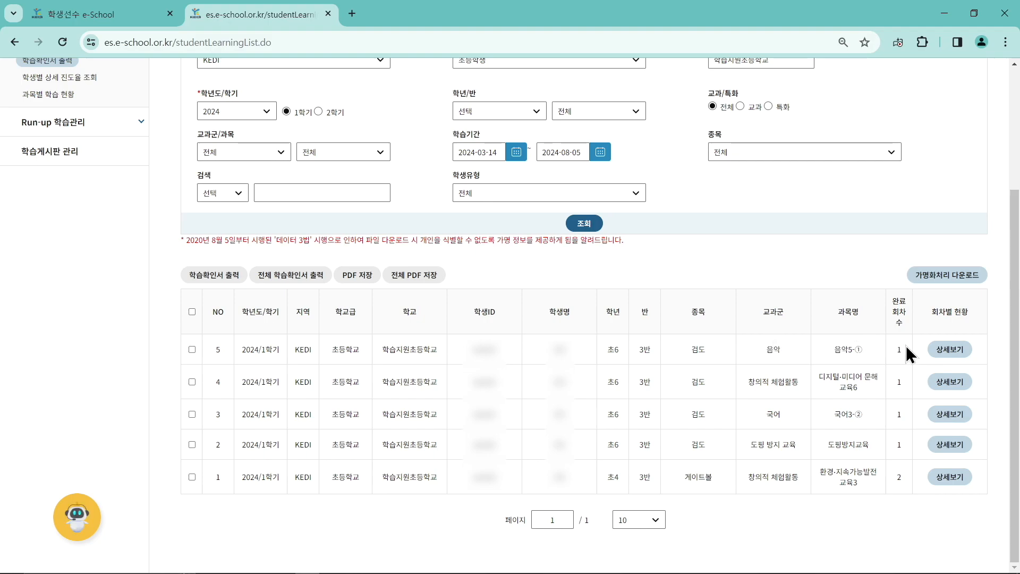
click(951, 350)
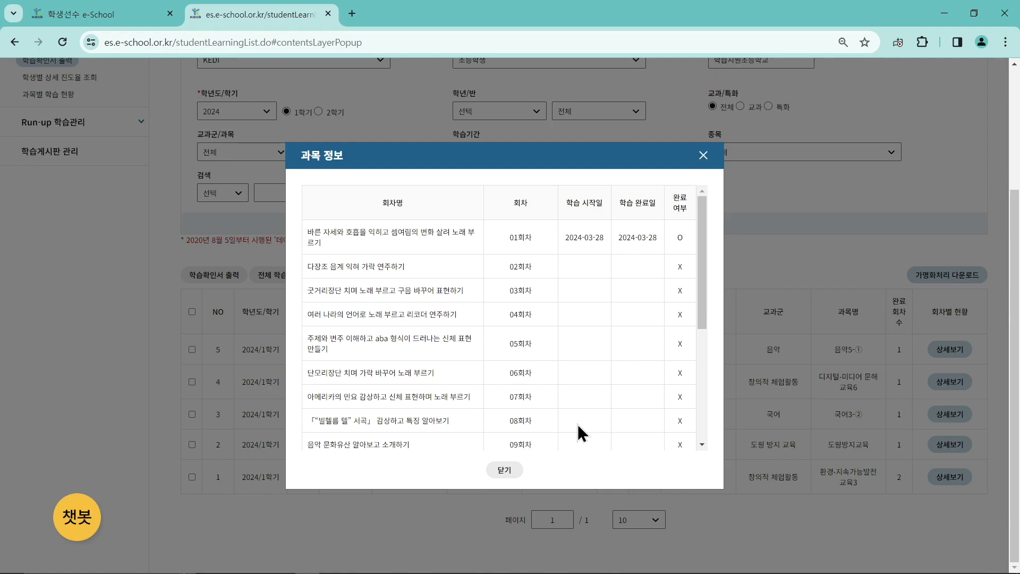
click(505, 471)
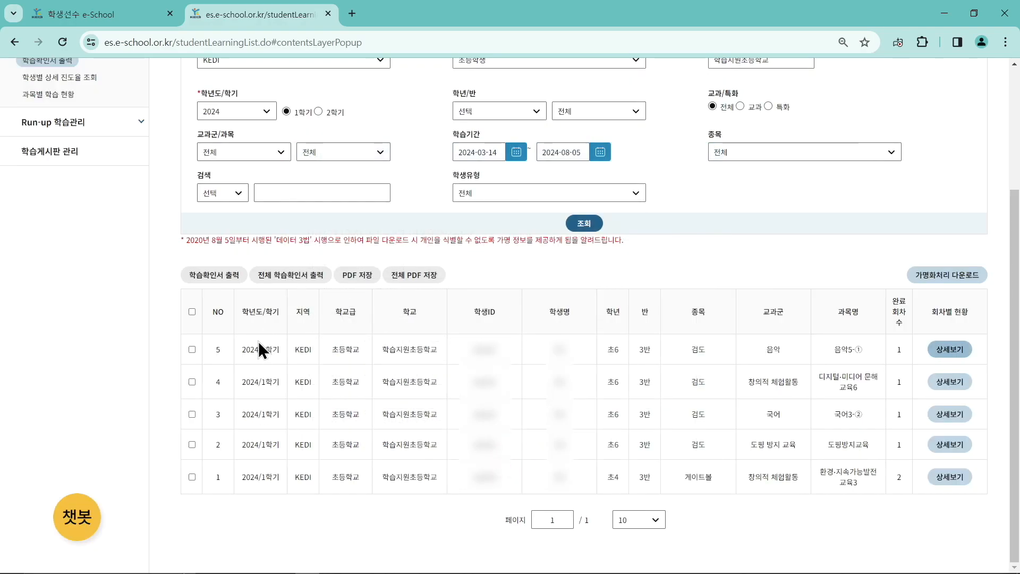
Generate the 음악5-① student's learning certificate after checking the principal and teacher name fields.
click(193, 350)
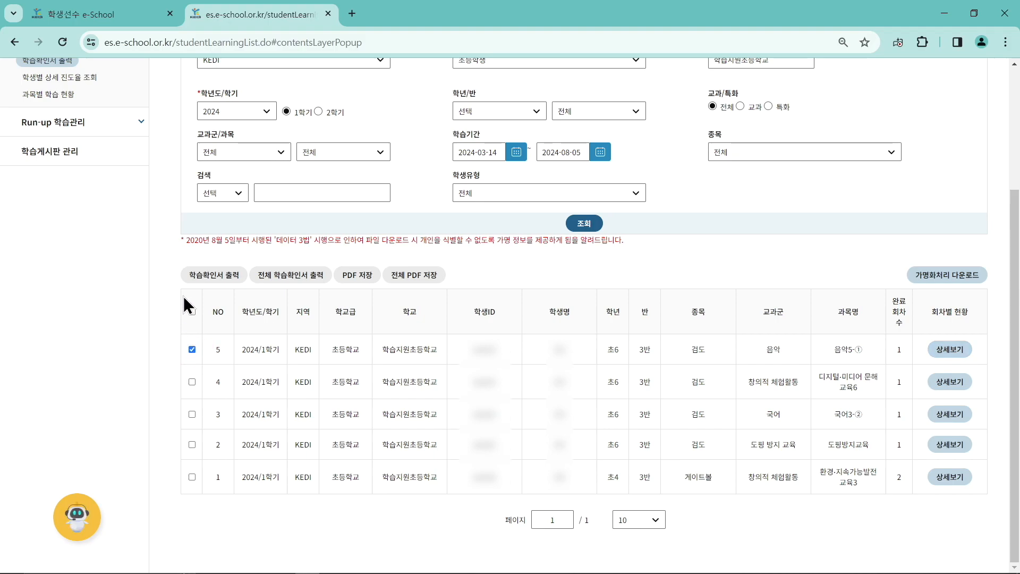
click(224, 282)
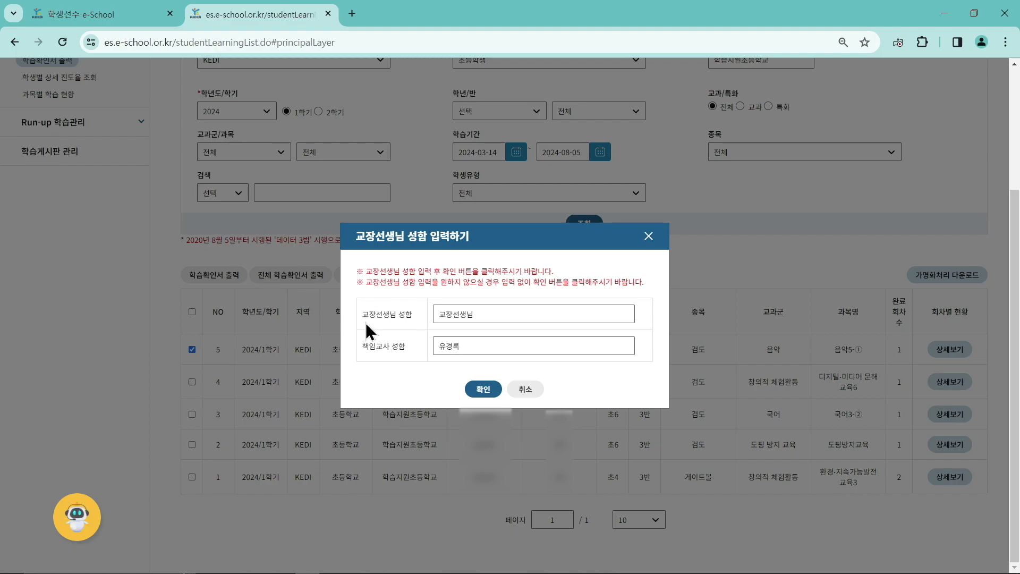
click(502, 315)
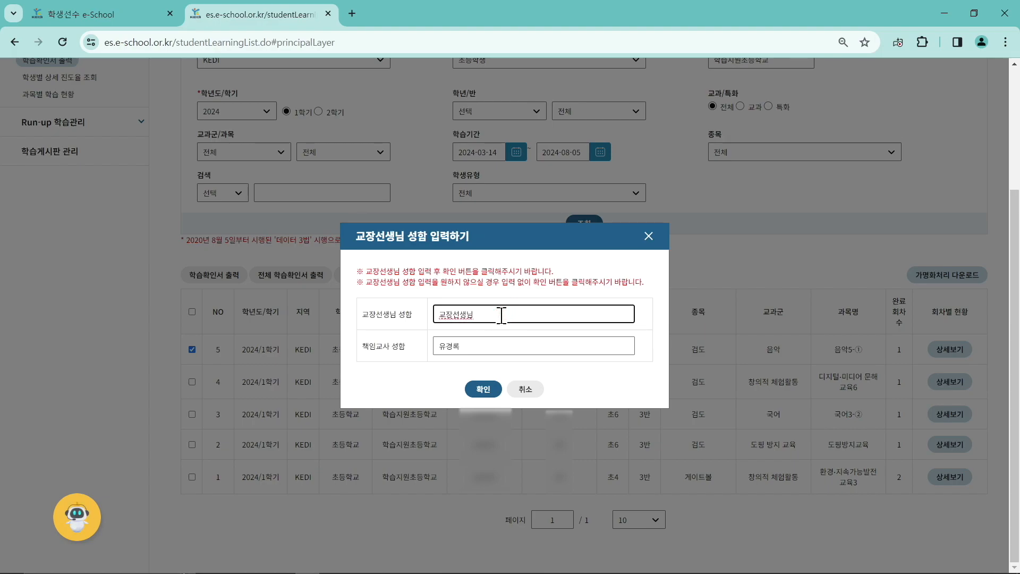
click(502, 344)
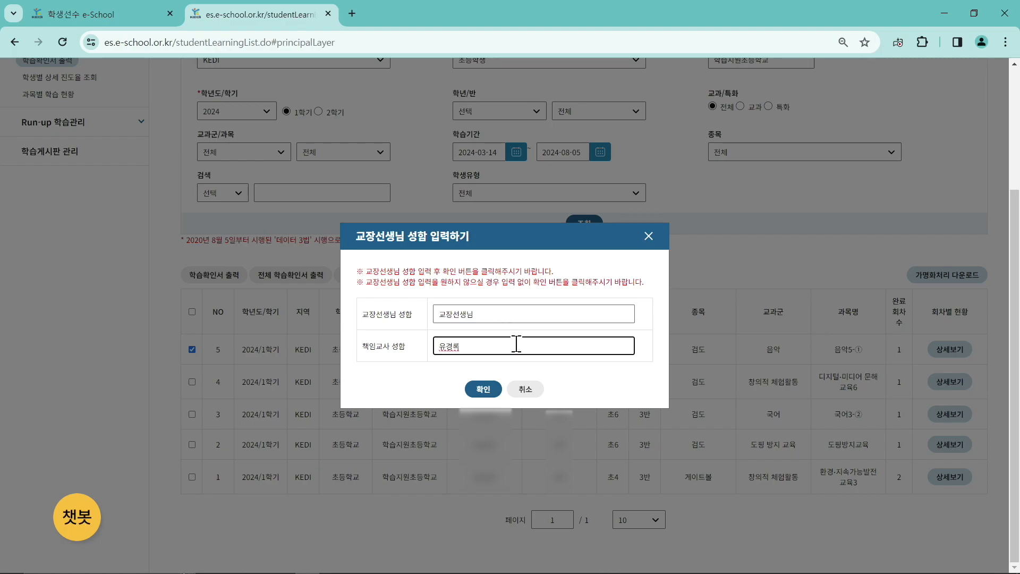
click(474, 392)
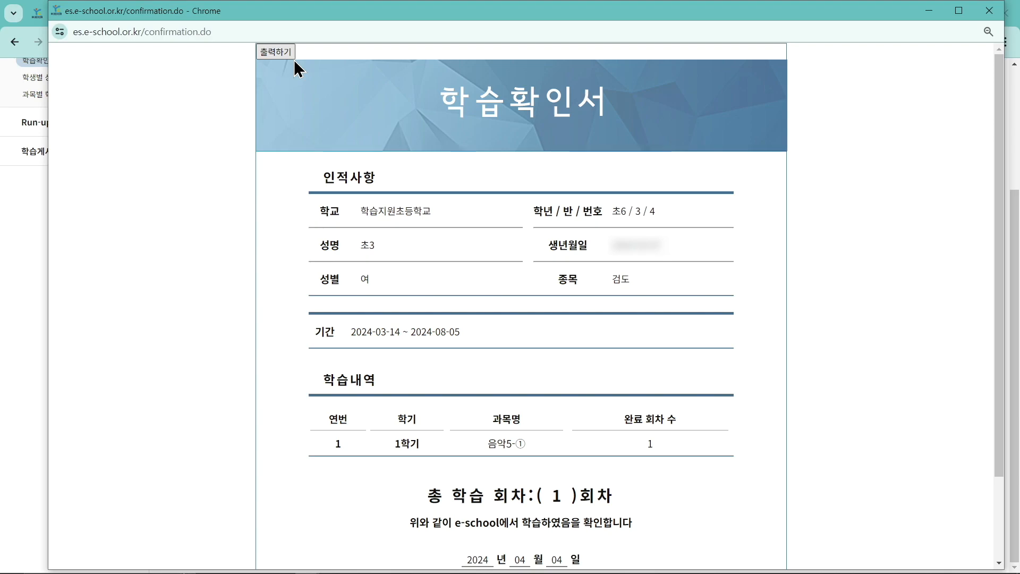
Close the 학습확인서 certificate preview window.
click(989, 11)
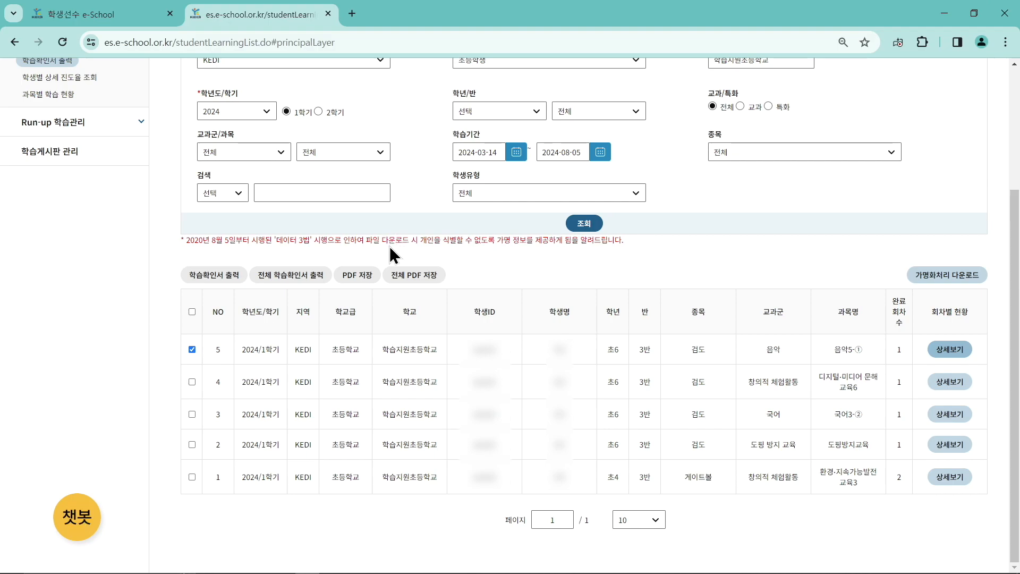
click(351, 280)
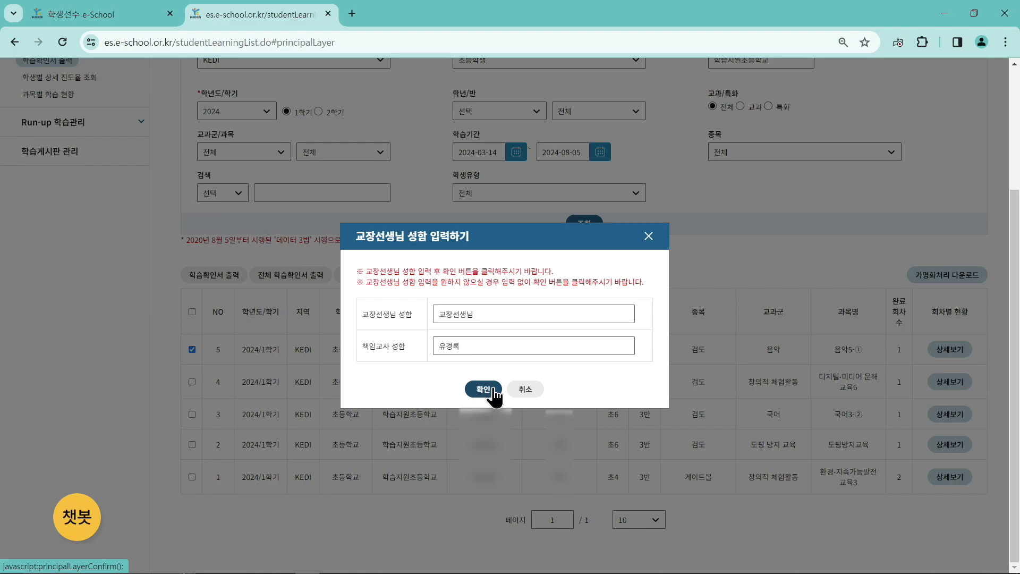
click(524, 394)
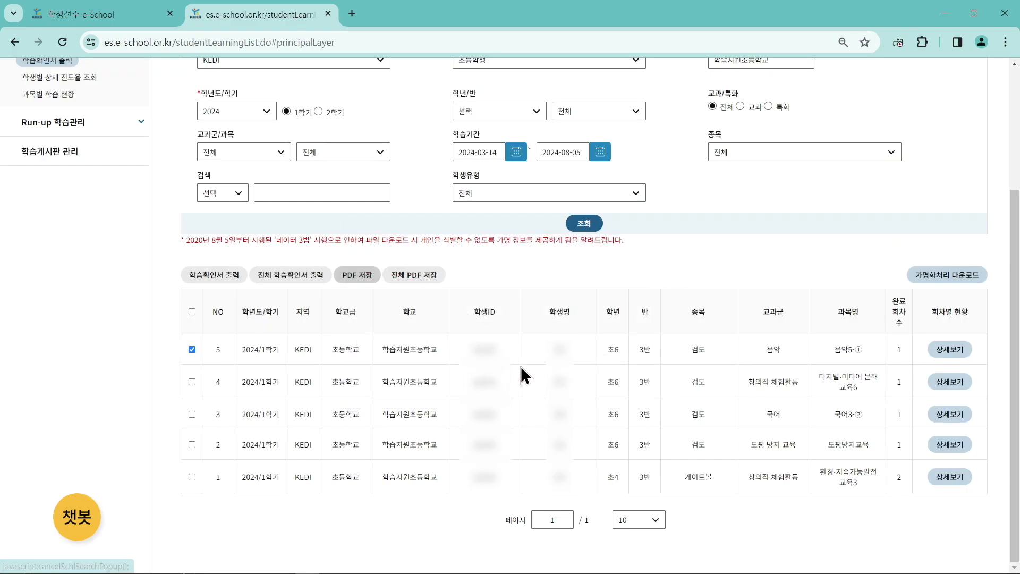
scroll(375, 290, up, 1)
scroll(375, 287, up, 3)
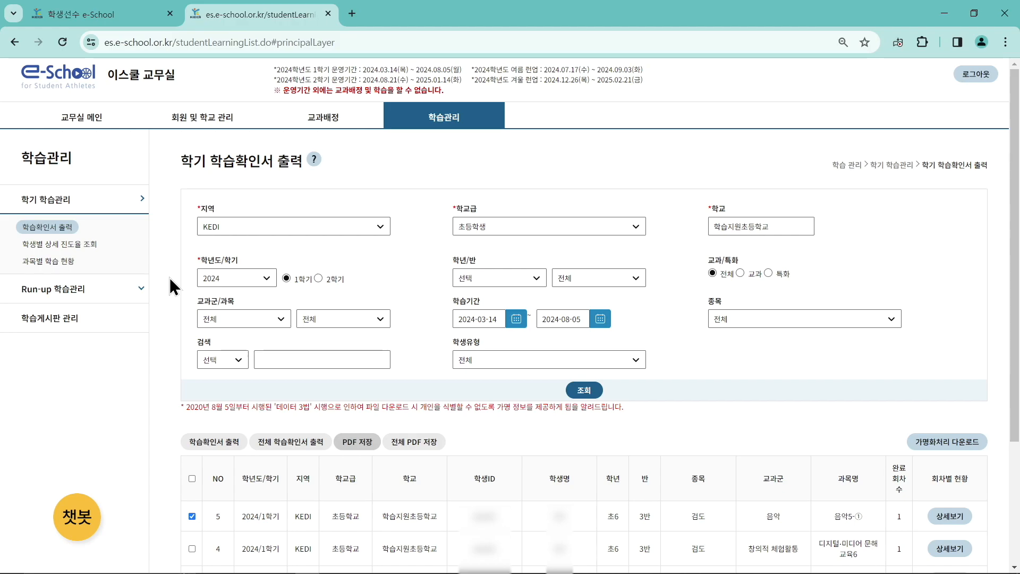
Open 학생별 상세 진도율 조회, listing seven students' 2024 first-semester progress.
click(96, 254)
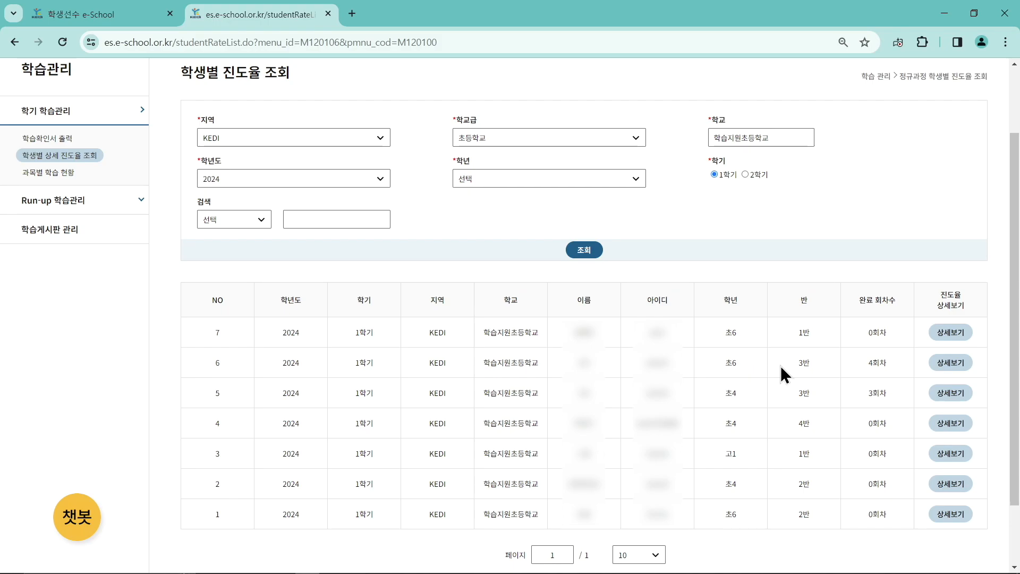
Review the 초6 3반 student's 수학6-② session progress, then return to the progress list.
click(943, 366)
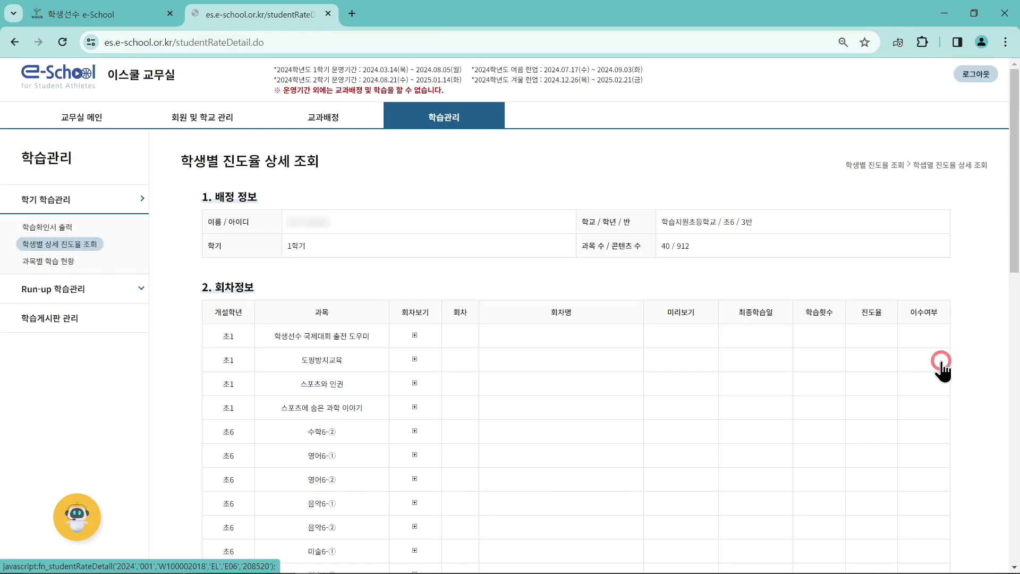
scroll(437, 319, down, 2)
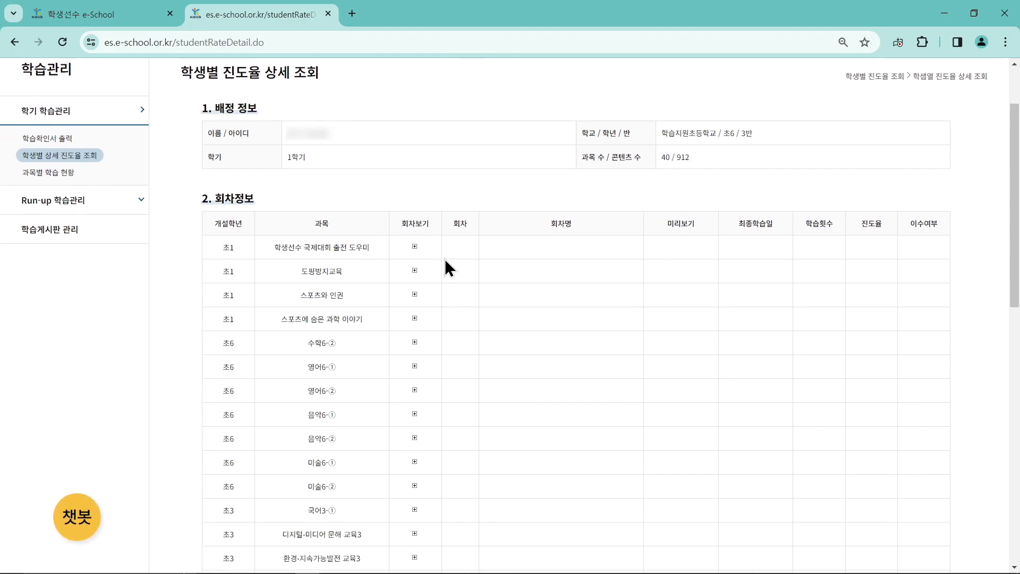
click(415, 341)
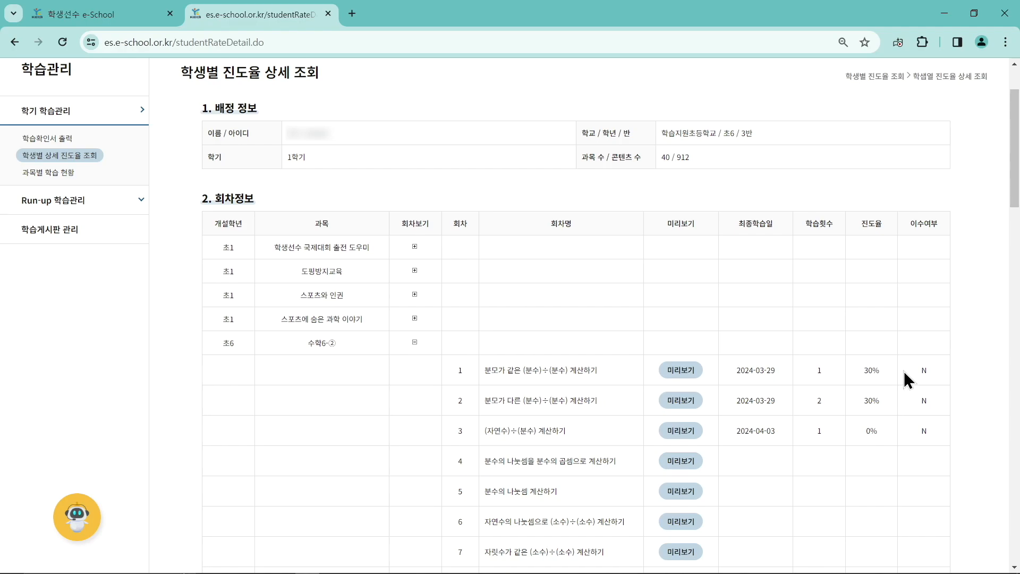
scroll(904, 372, up, 2)
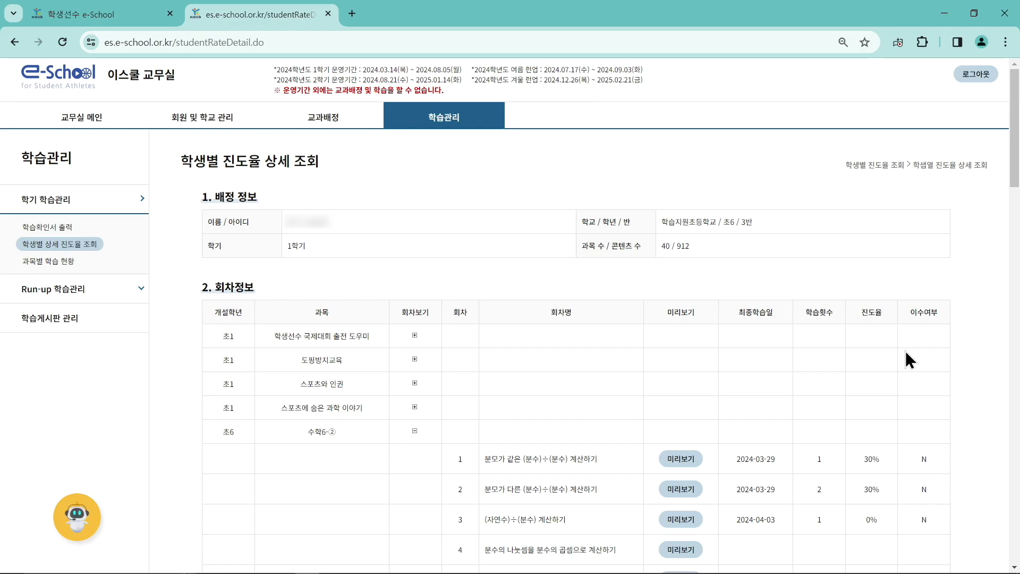
key(alt+Left)
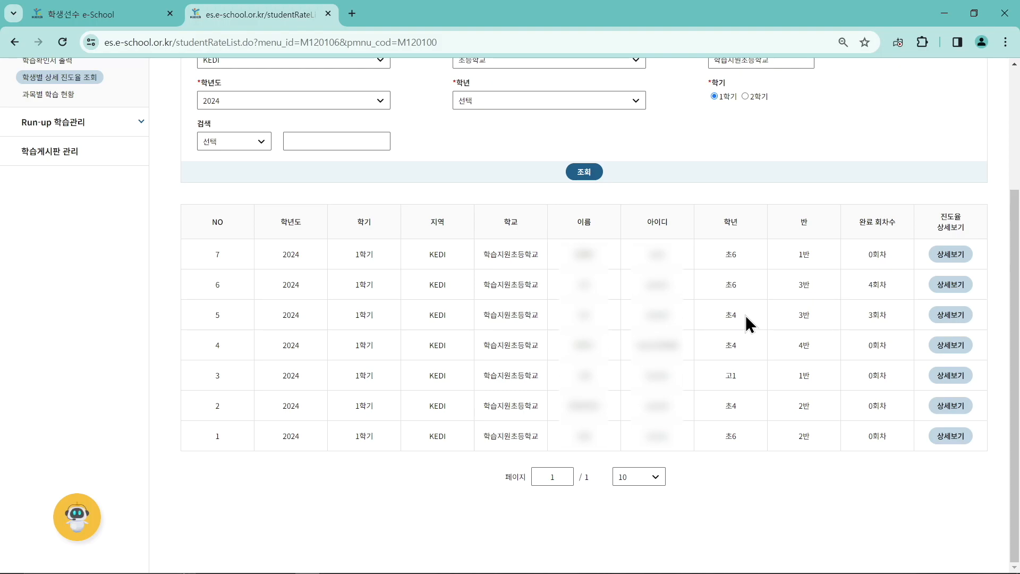
Go to the e-School home, open 교무실, then go back to the elementary main page.
scroll(745, 315, up, 3)
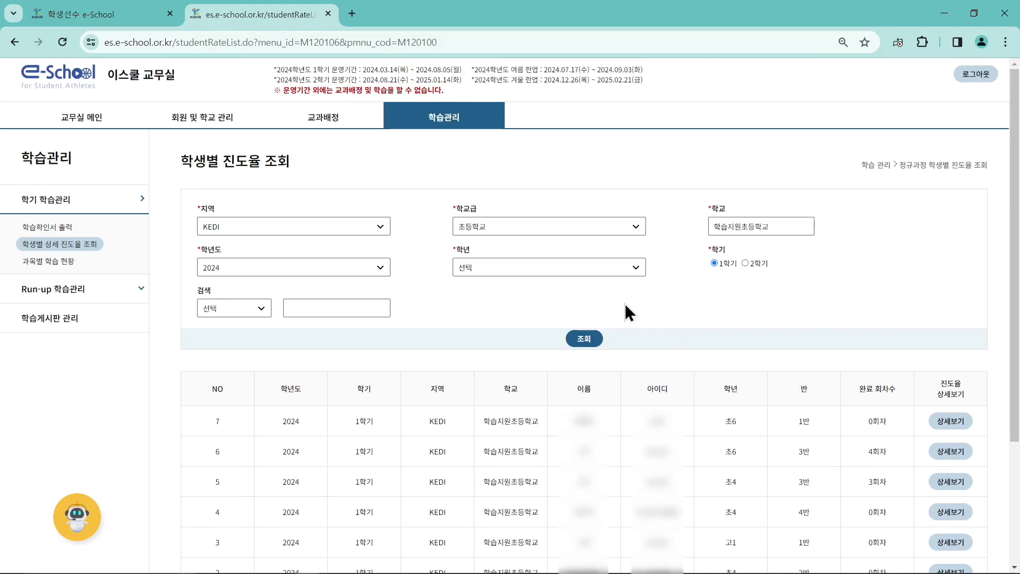
click(65, 89)
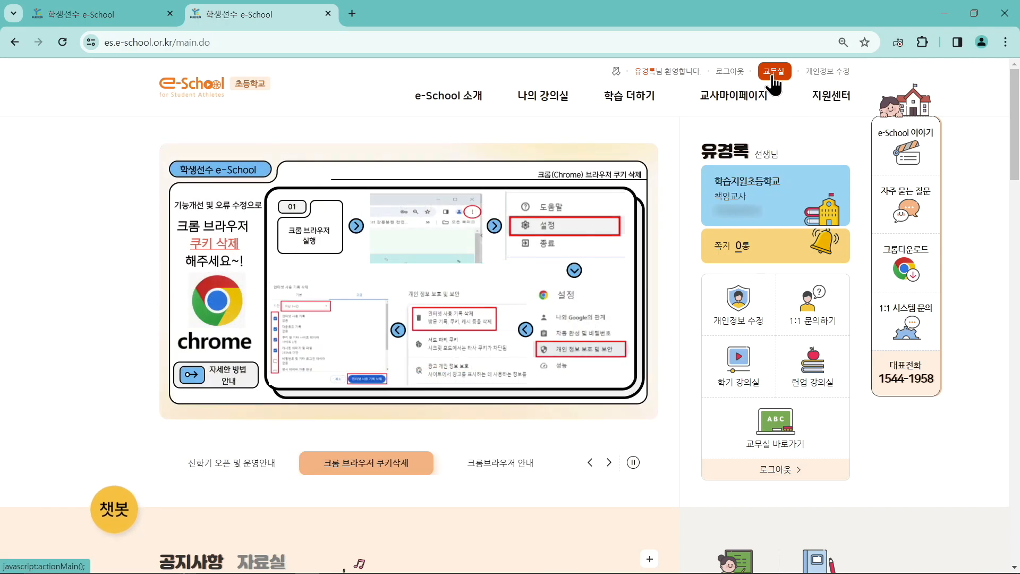
click(774, 72)
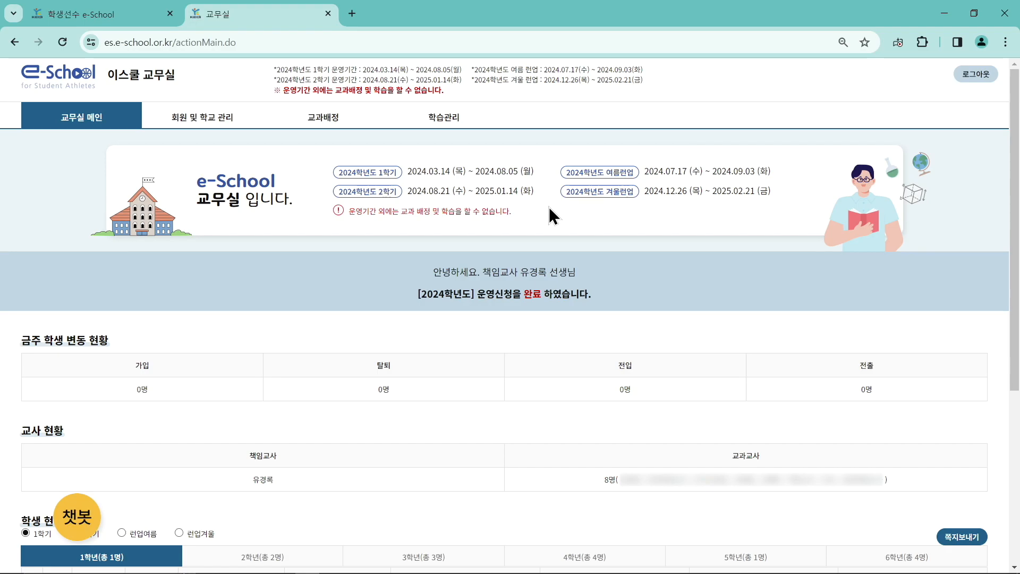
key(alt+Left)
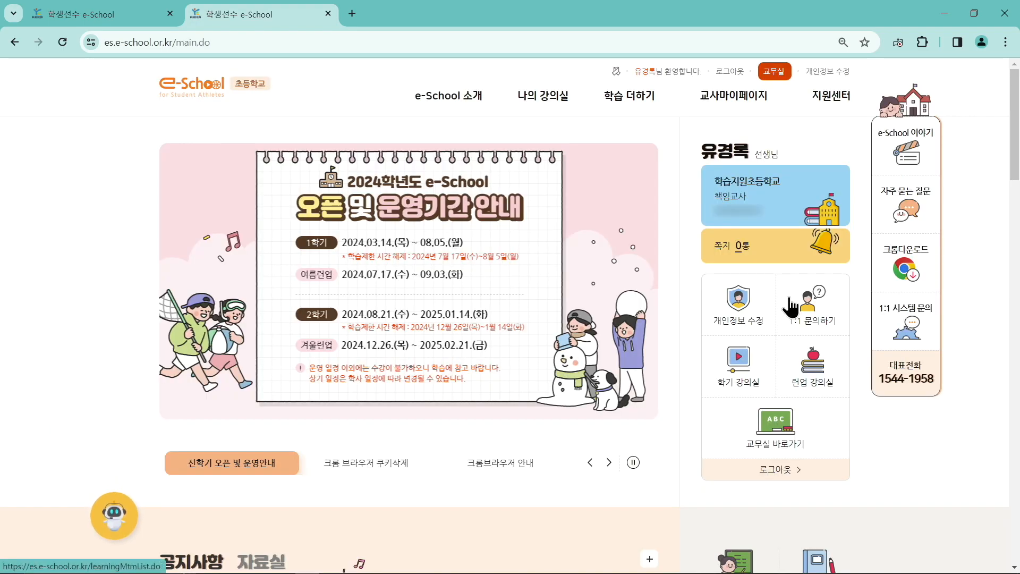